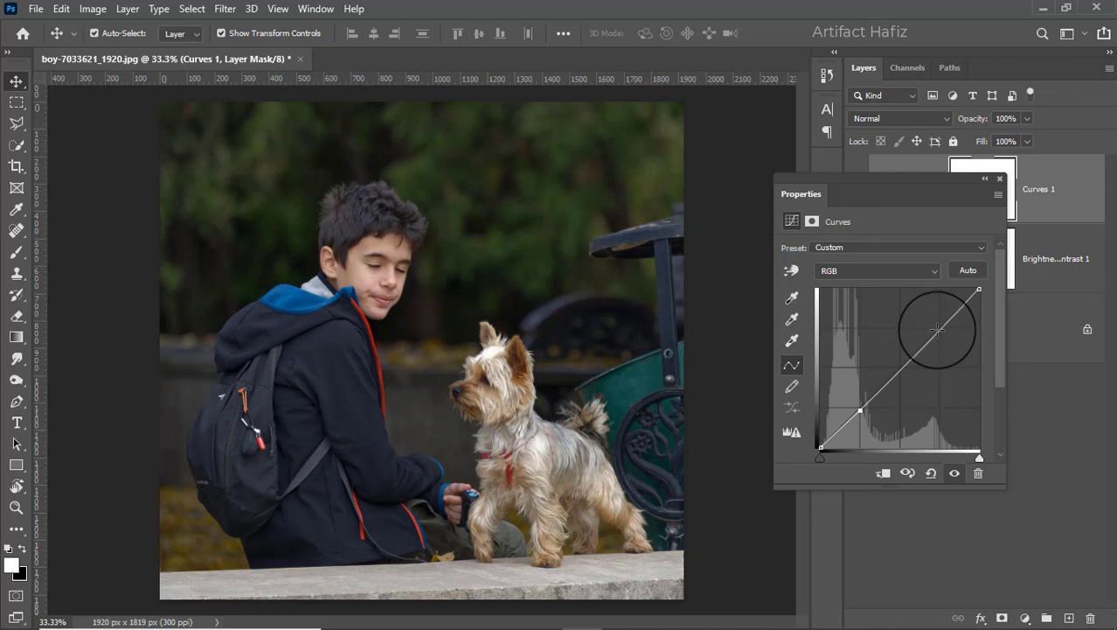
Brighten the highlights by raising an upper point on the RGB curve of the Curves 1 adjustment
drag(936, 335, 935, 324)
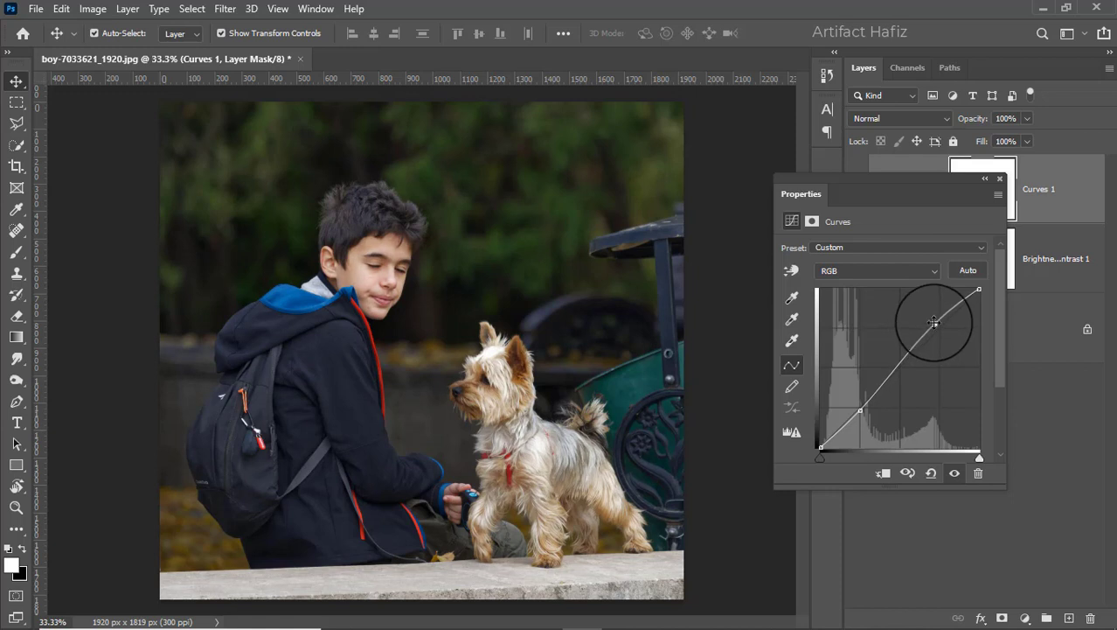
click(1000, 180)
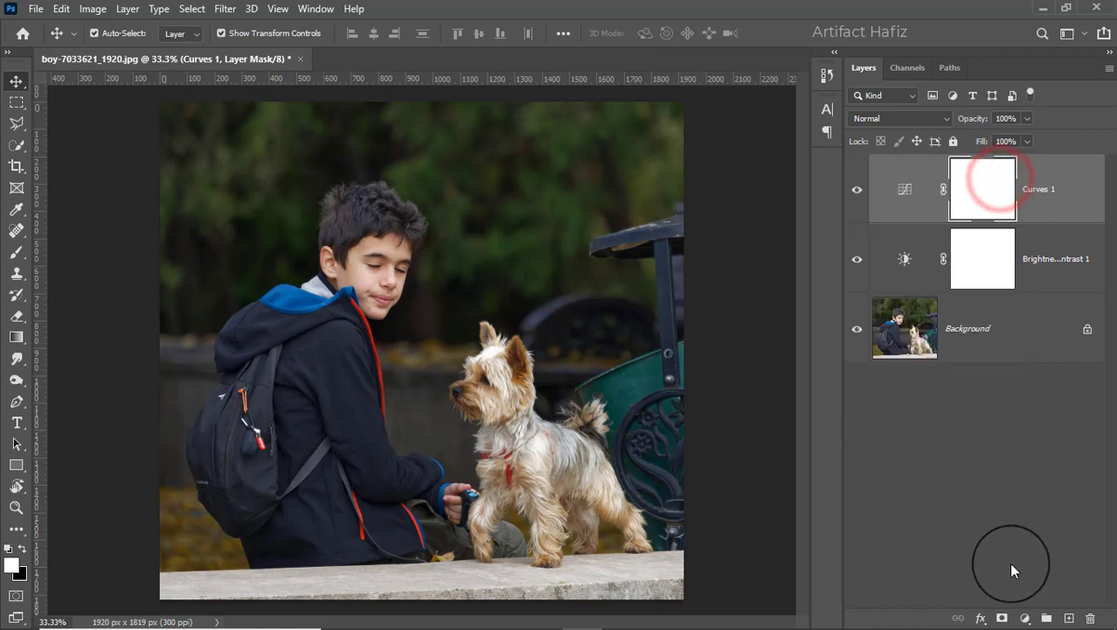
Add a Color Lookup adjustment layer using the Fuji F125 Kodak 2395 3DLUT and set its opacity to 15%
click(1023, 618)
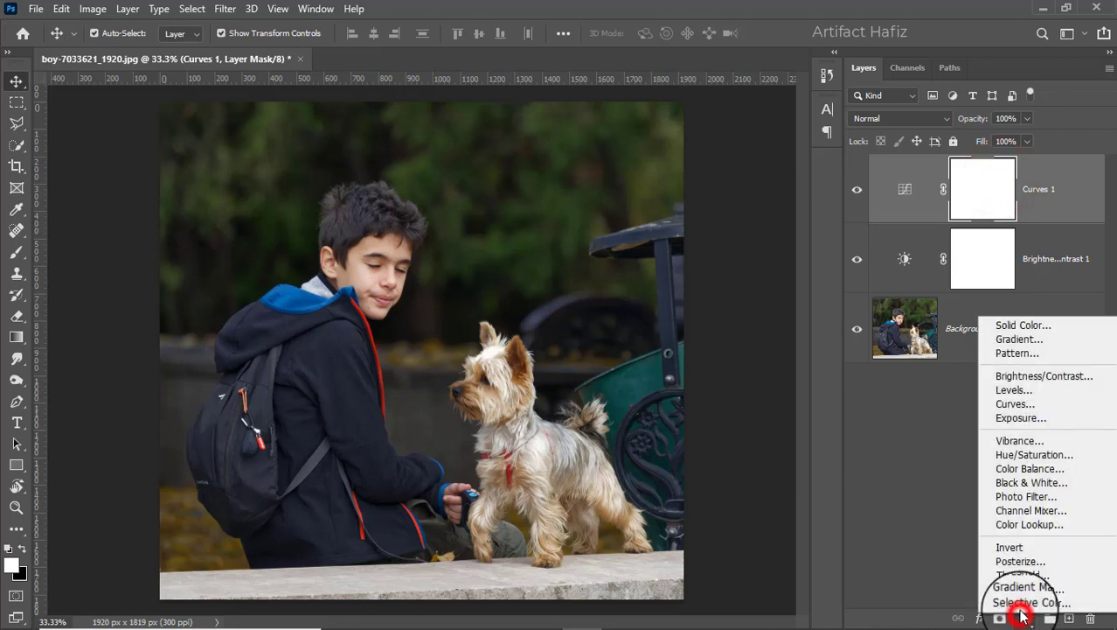
click(1025, 523)
click(863, 252)
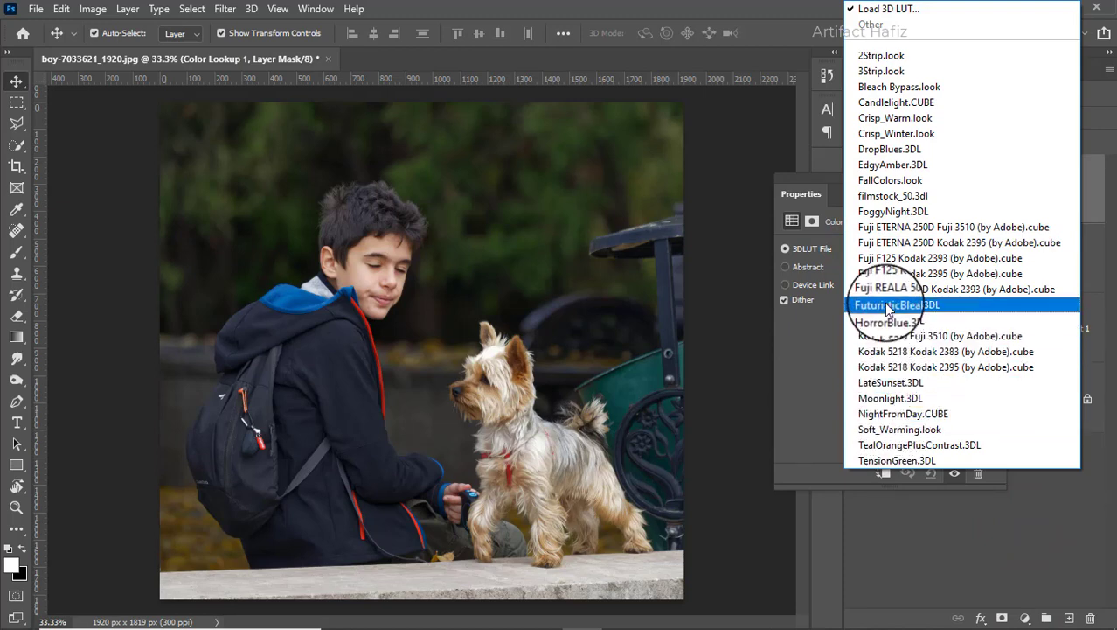
click(883, 272)
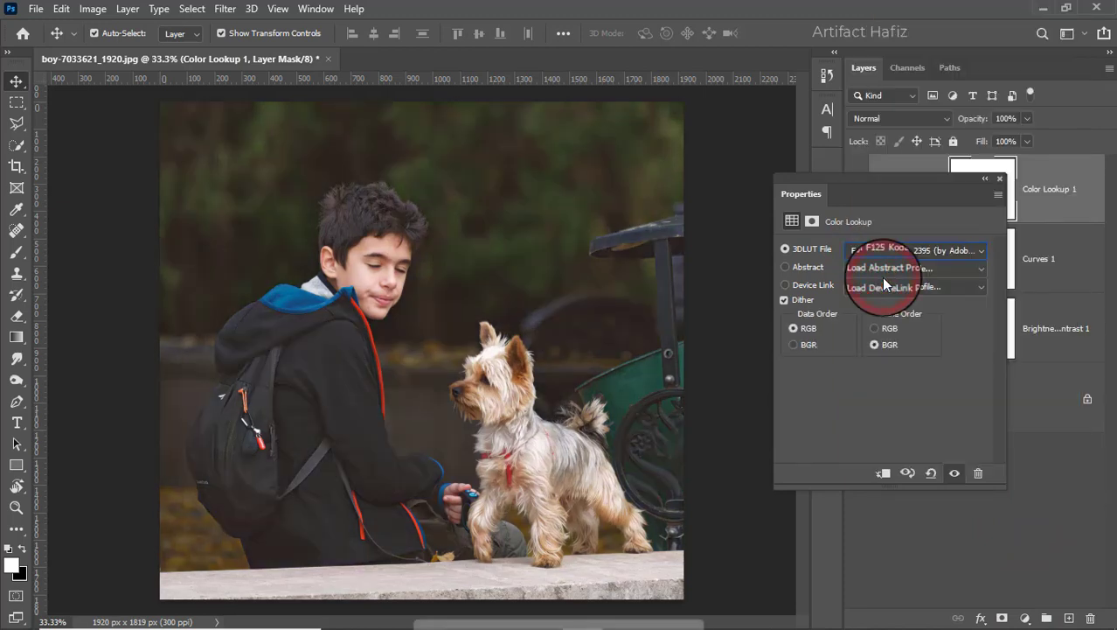
click(1001, 179)
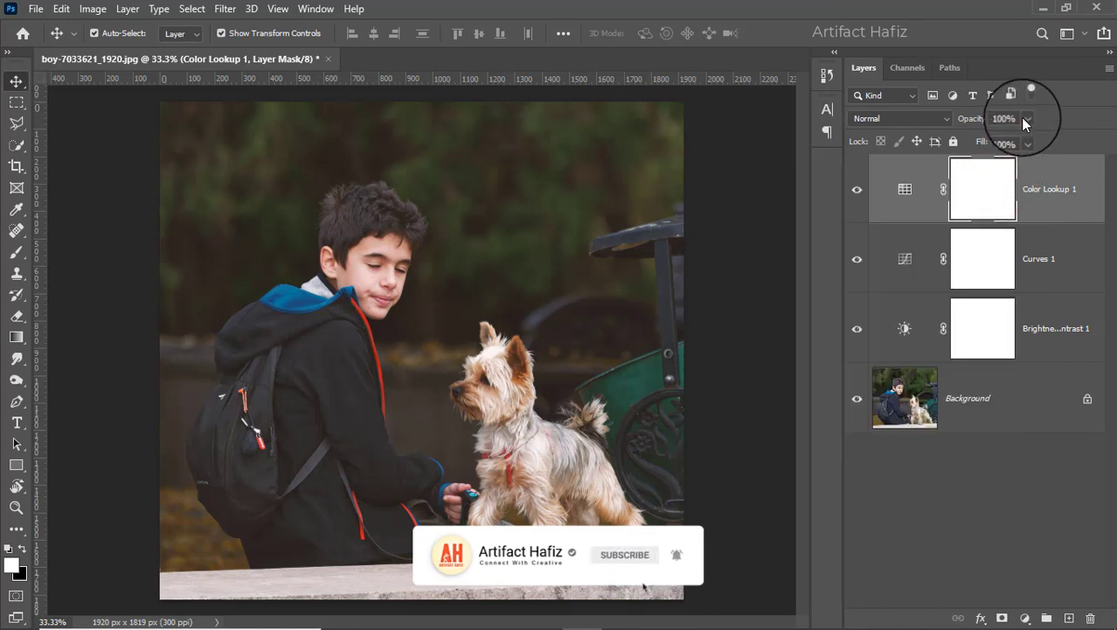
drag(1028, 138, 974, 141)
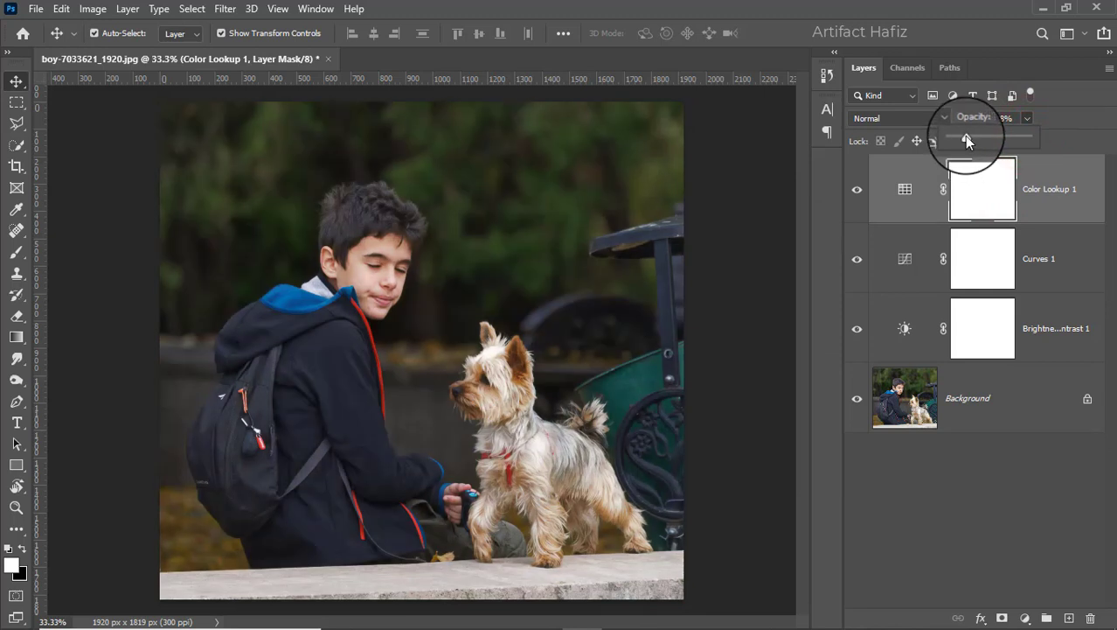
drag(966, 141, 963, 140)
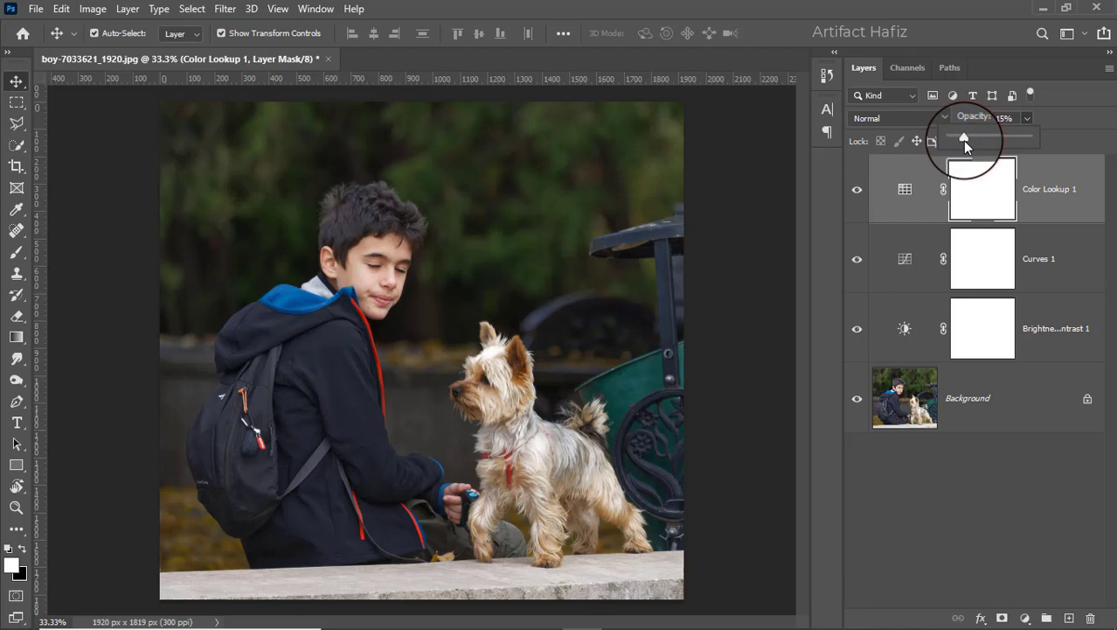
Add a Levels adjustment layer with the RGB black input level at 6 and the white input level at 237
click(1025, 617)
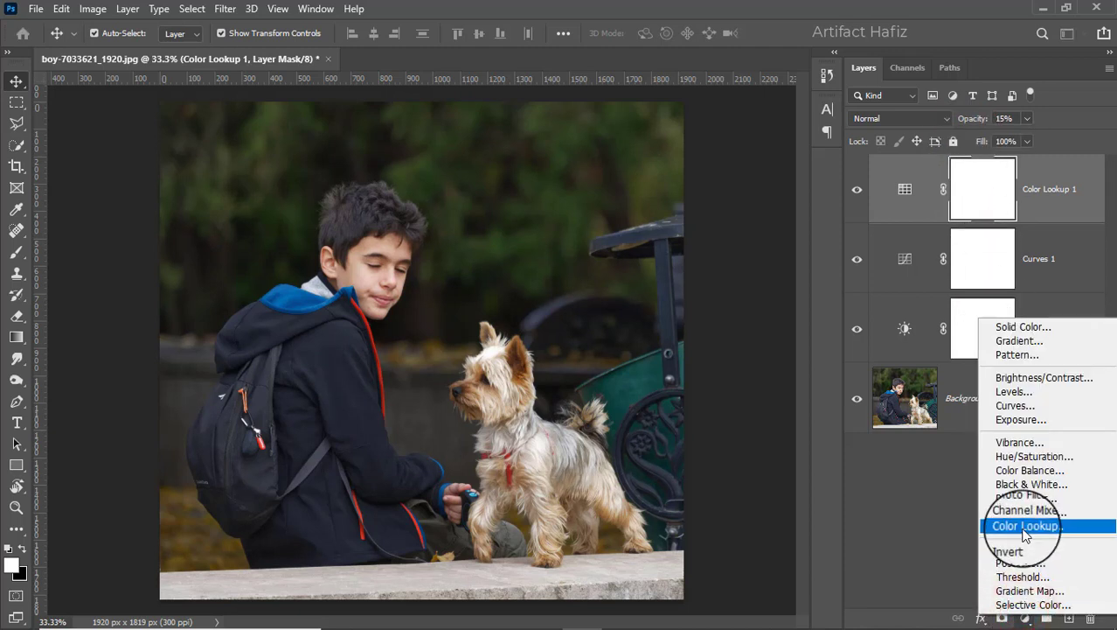
click(1010, 390)
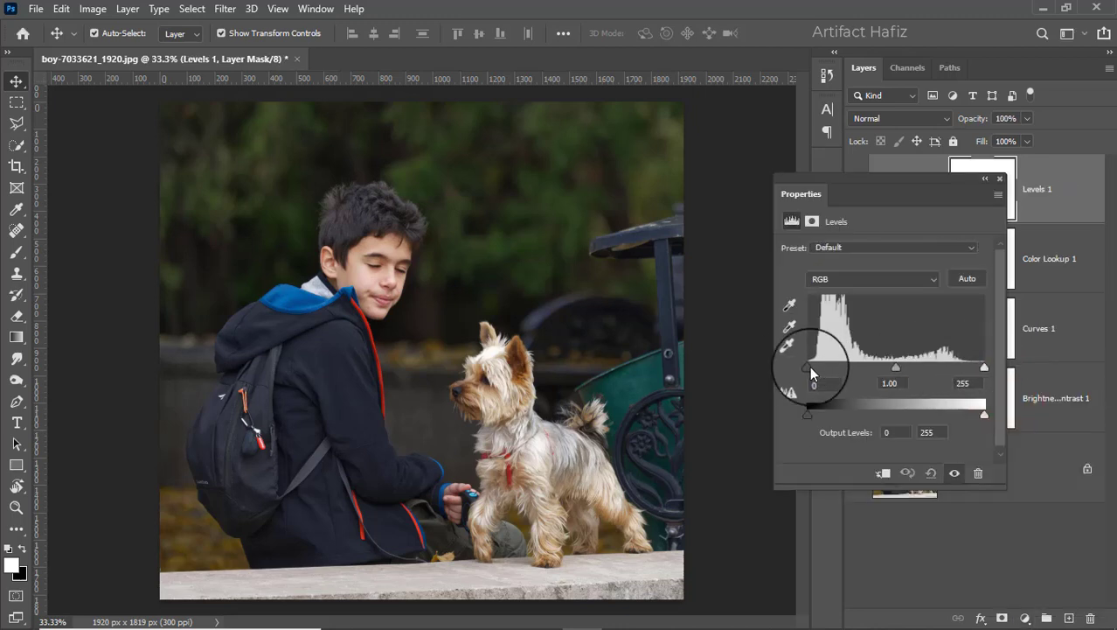
mouse_move(810, 366)
mouse_down()
mouse_move(826, 366)
mouse_move(813, 366)
mouse_up()
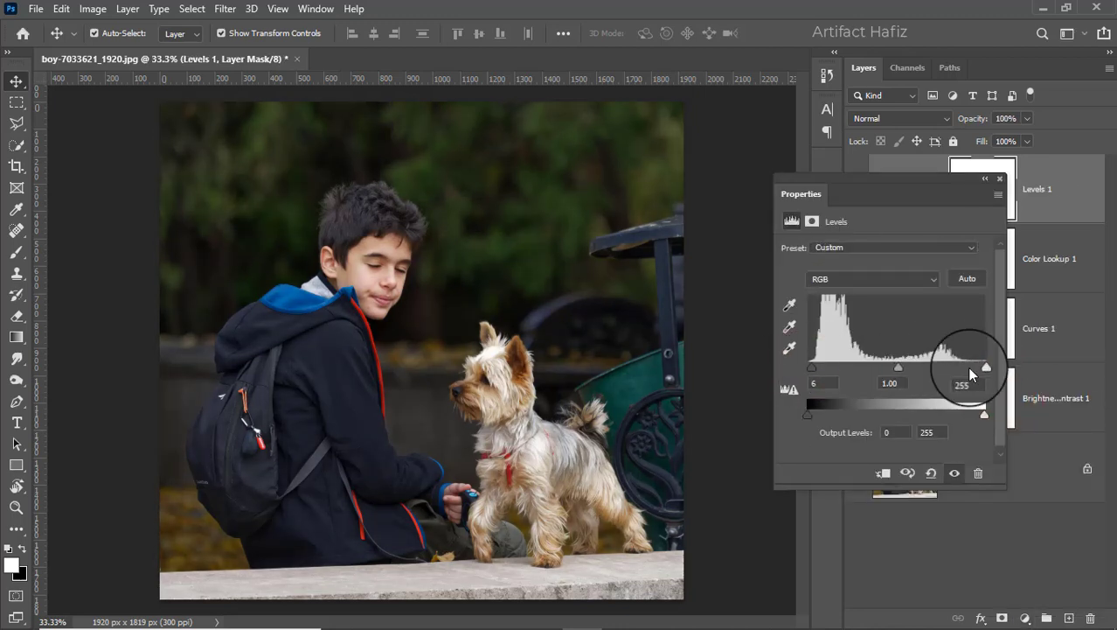
mouse_move(991, 374)
mouse_down()
mouse_move(955, 375)
mouse_move(973, 375)
mouse_up()
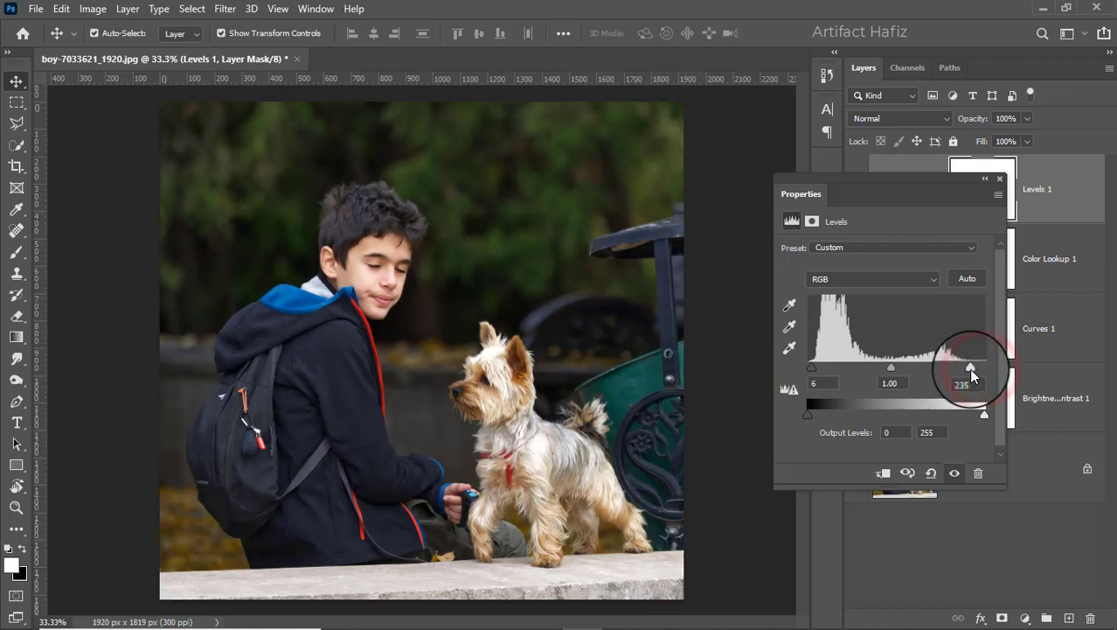
click(1001, 181)
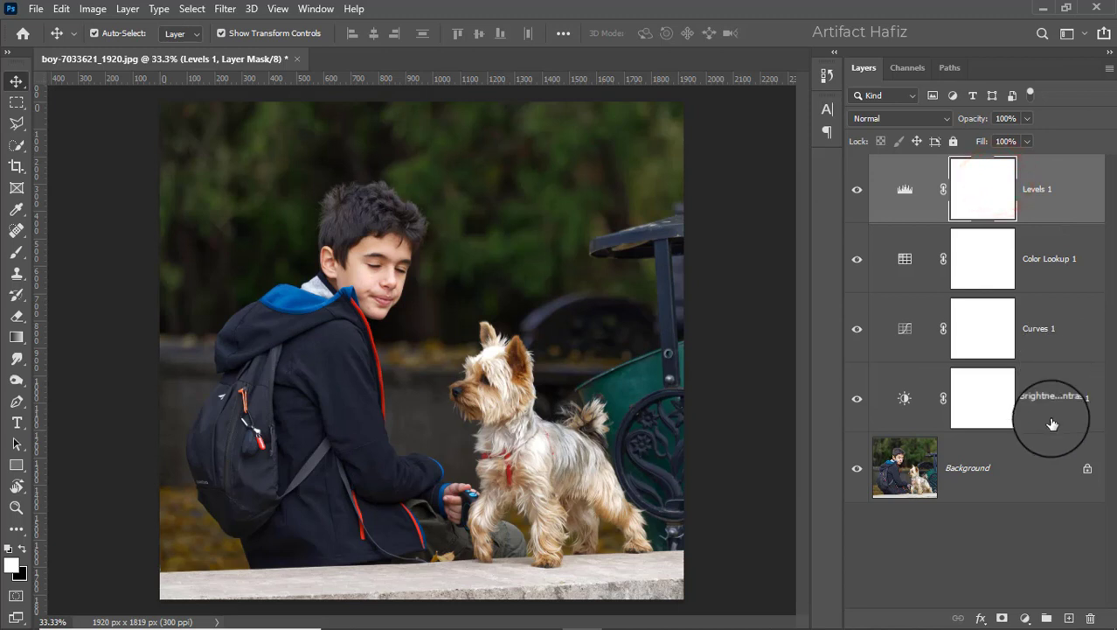
Stamp all visible layers into a new layer above the stack and convert it for smart filters
key(ctrl+alt+shift+e)
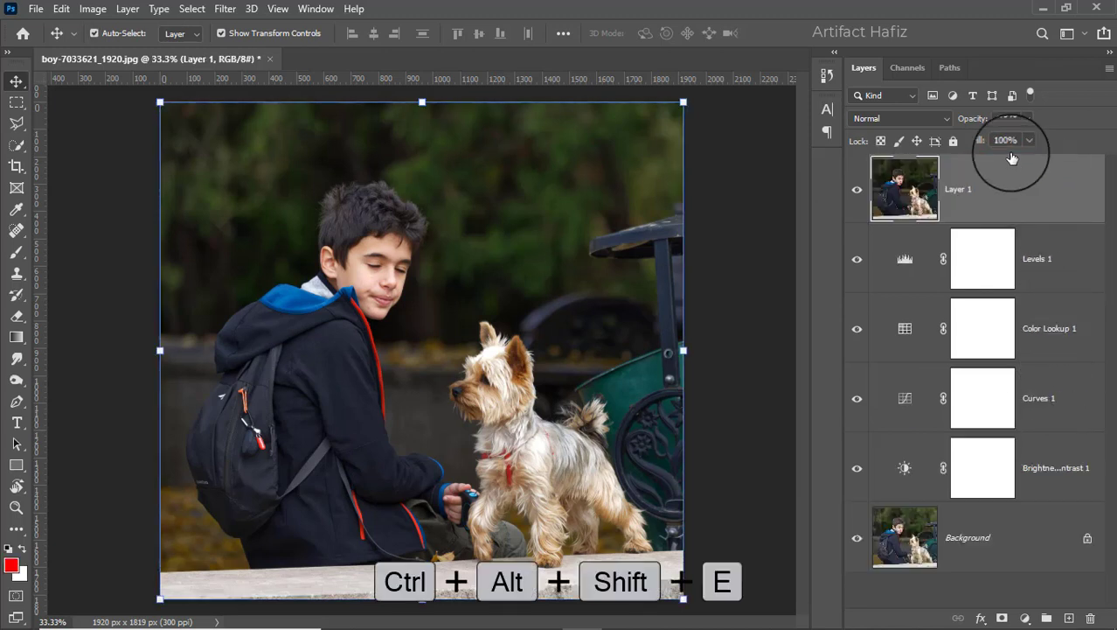
click(226, 10)
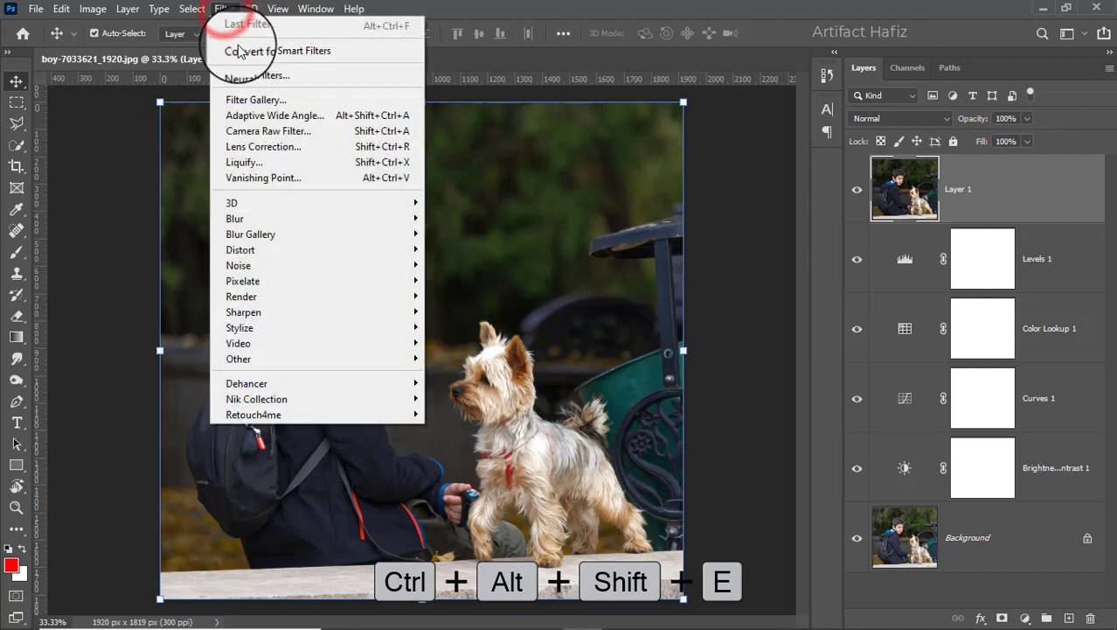
click(241, 50)
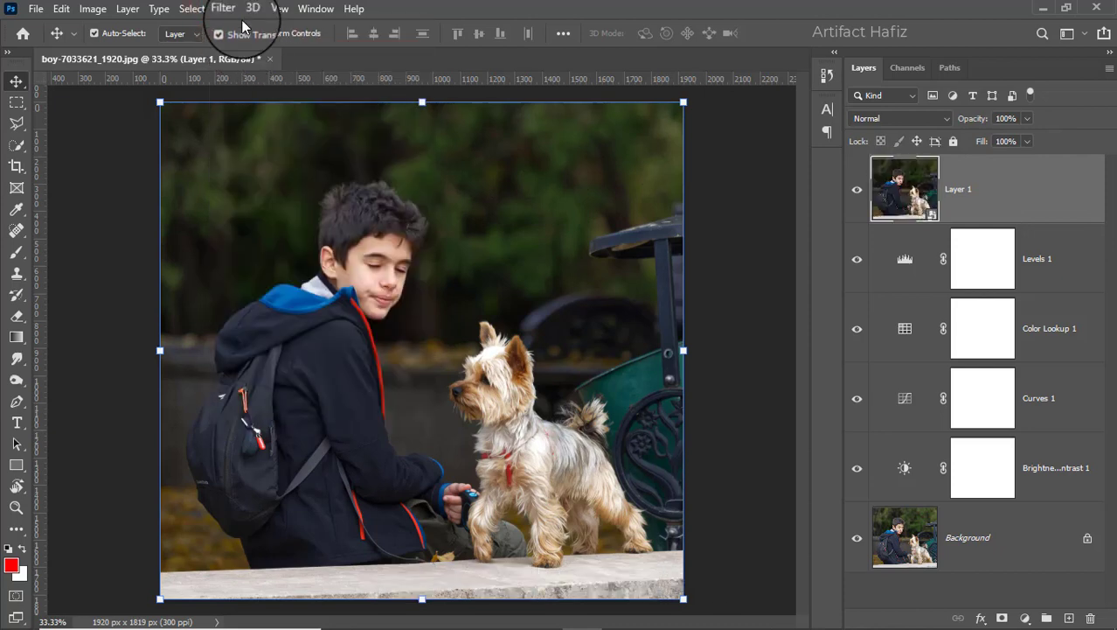
Apply the Camera Raw filter to Layer 1 with Temperature +4, Tint +2, Highlights -21, Shadows +21, Whites +16 and Blacks -11
click(231, 11)
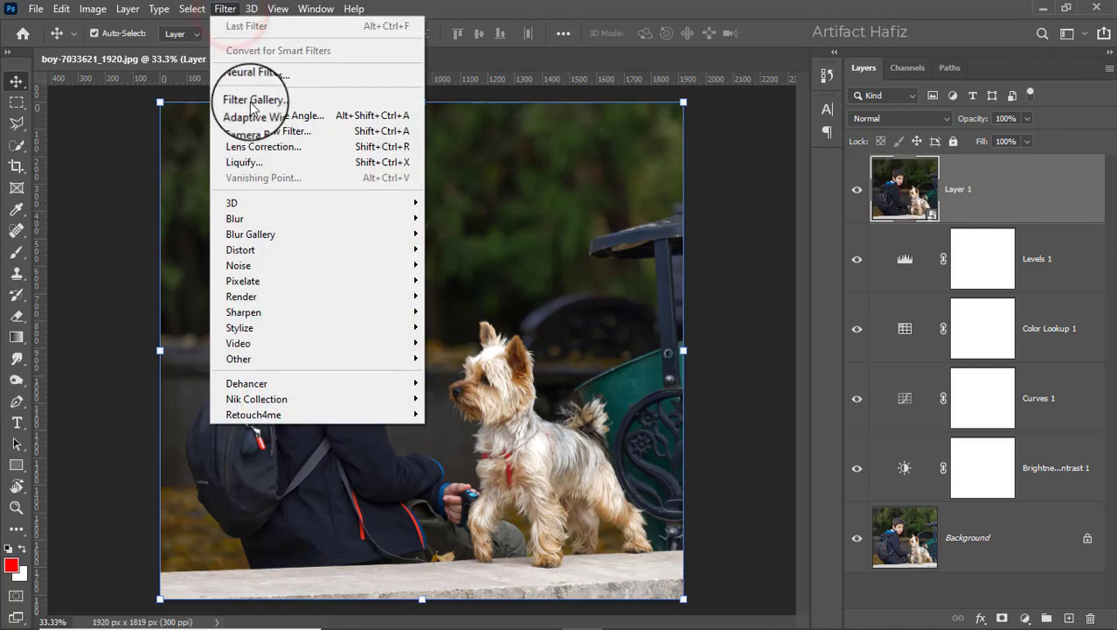
click(264, 131)
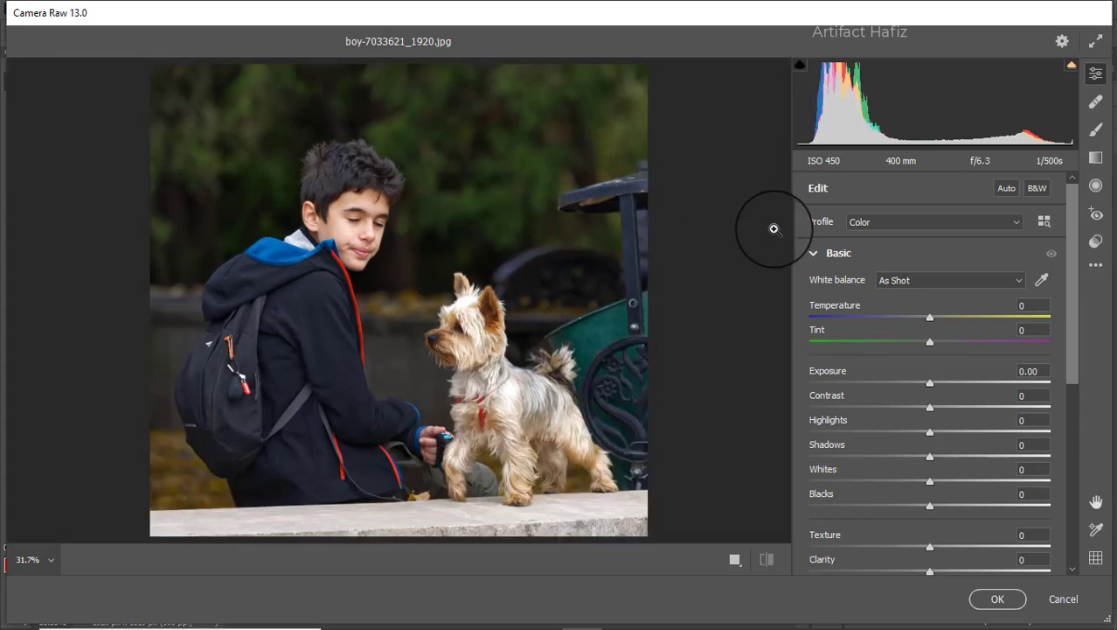
drag(929, 317, 929, 342)
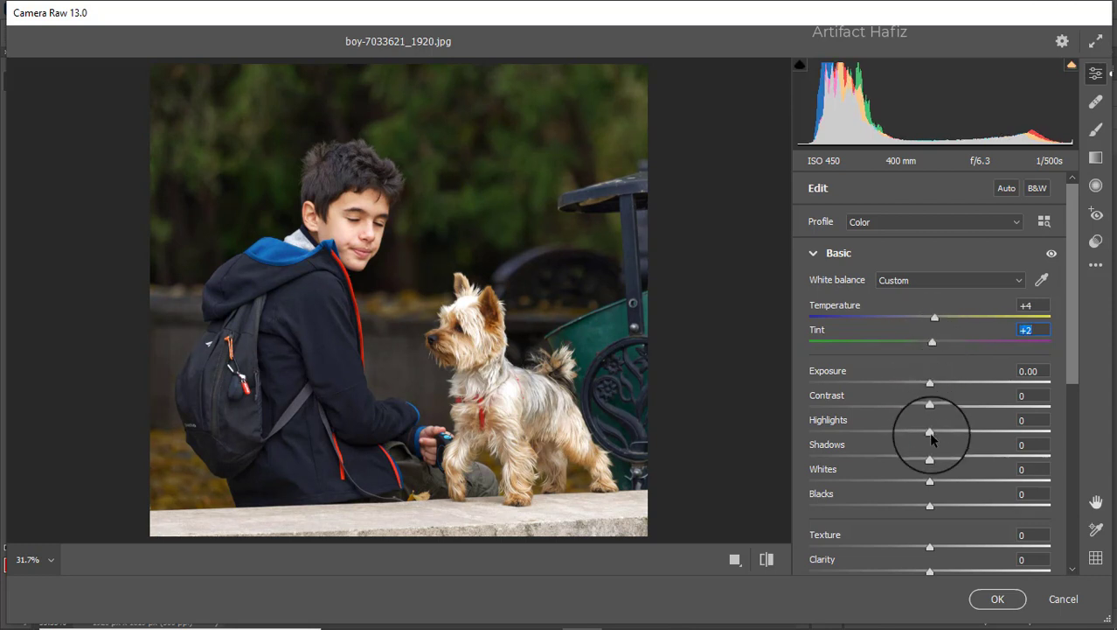
drag(931, 437, 907, 437)
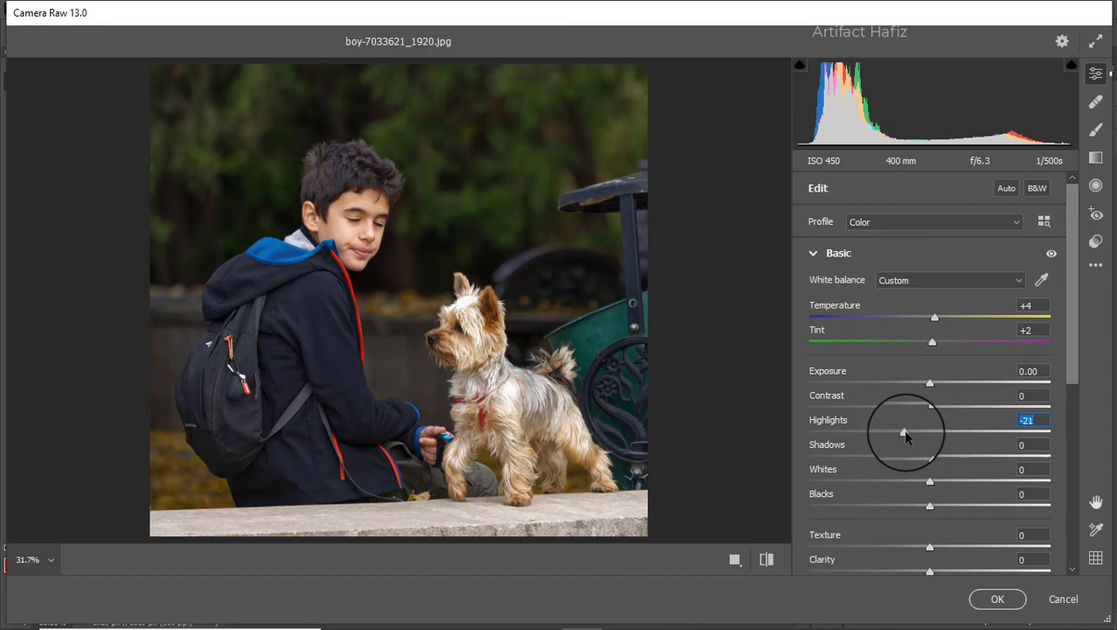
drag(929, 483, 954, 457)
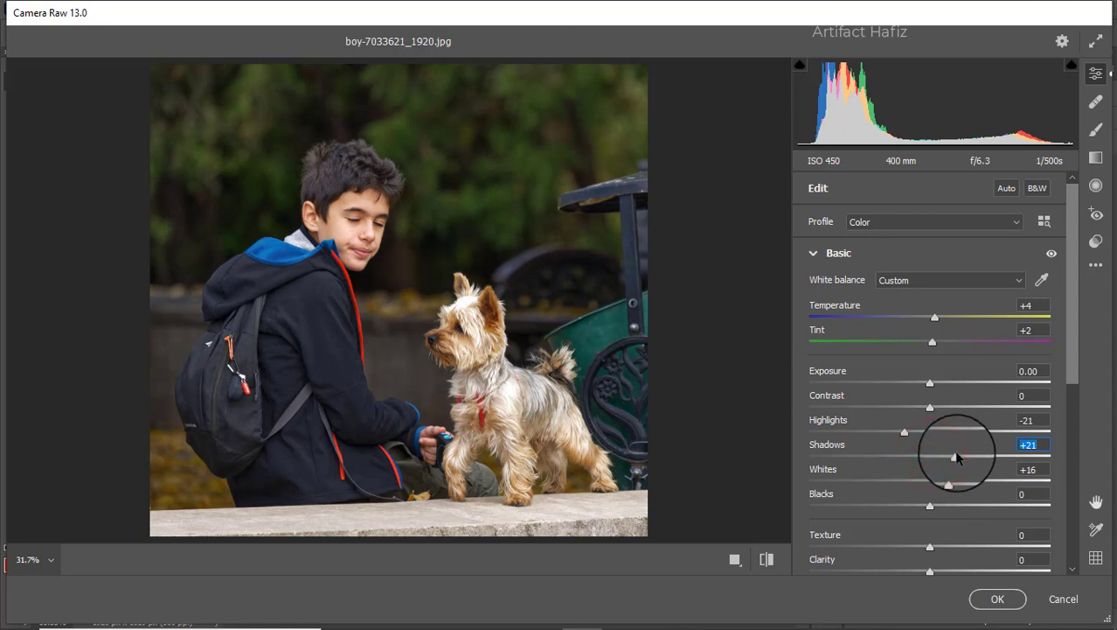
drag(932, 505, 918, 507)
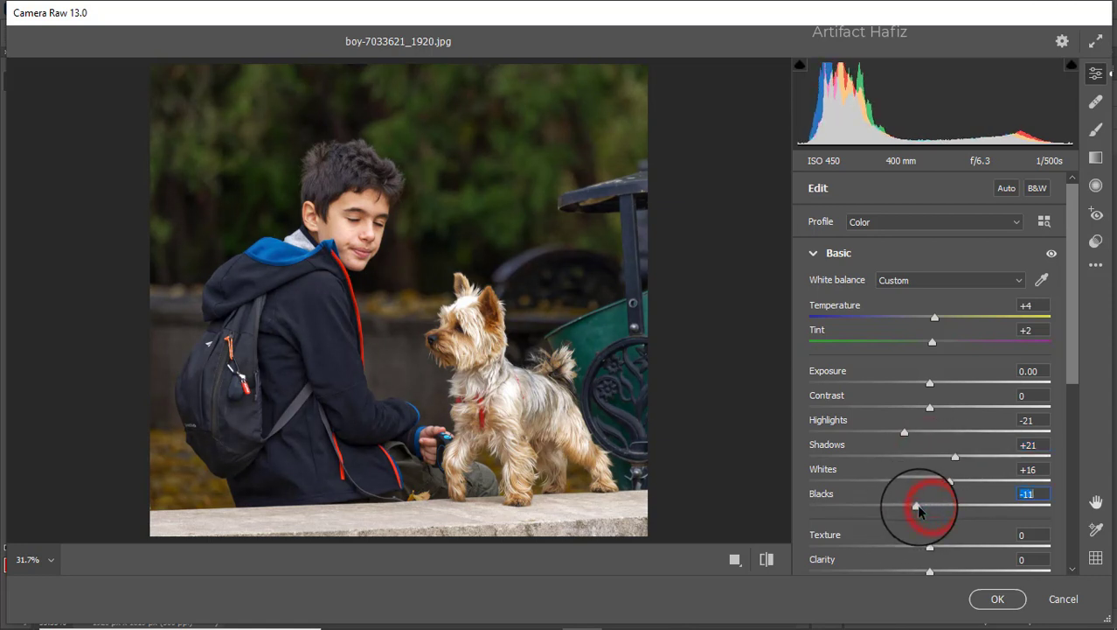
Set Texture to -3, Clarity to +2, Dehaze to +4, Vibrance to +21 and Saturation to -8
scroll(892, 433, down, 3)
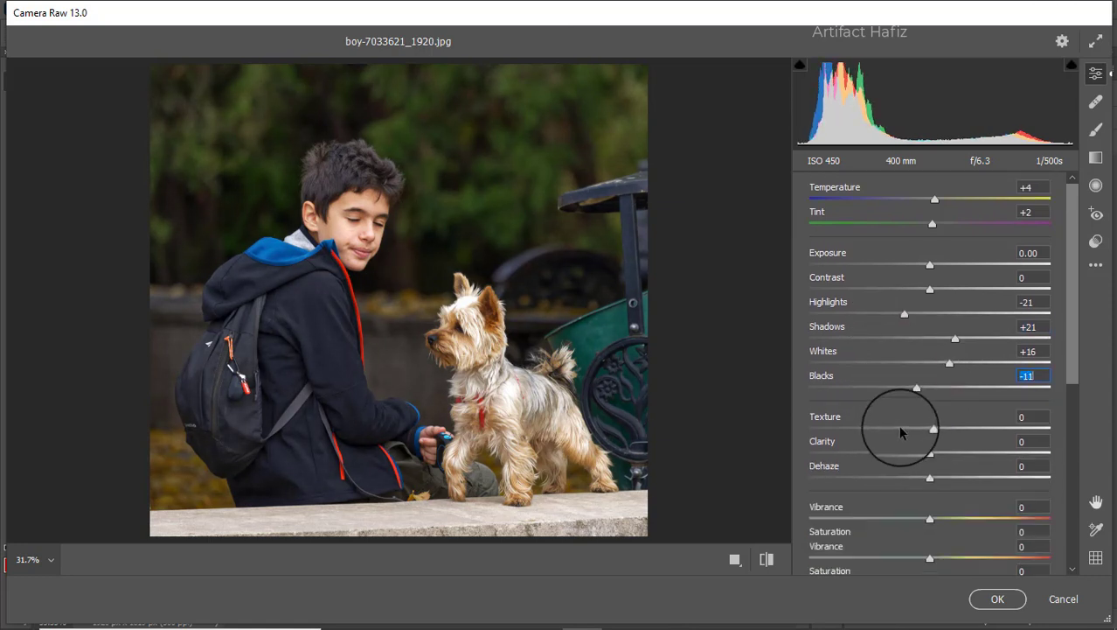
mouse_move(930, 394)
mouse_down()
mouse_move(959, 421)
mouse_move(933, 415)
mouse_move(930, 394)
mouse_move(956, 393)
mouse_move(929, 399)
mouse_move(930, 411)
mouse_move(968, 443)
mouse_move(878, 444)
mouse_move(968, 440)
mouse_move(933, 443)
mouse_move(961, 479)
mouse_move(988, 479)
mouse_move(945, 480)
mouse_move(958, 479)
mouse_move(921, 508)
mouse_up()
Darken the shadows slightly with a point at input 62, output 57 on the main point curve
scroll(893, 411, down, 3)
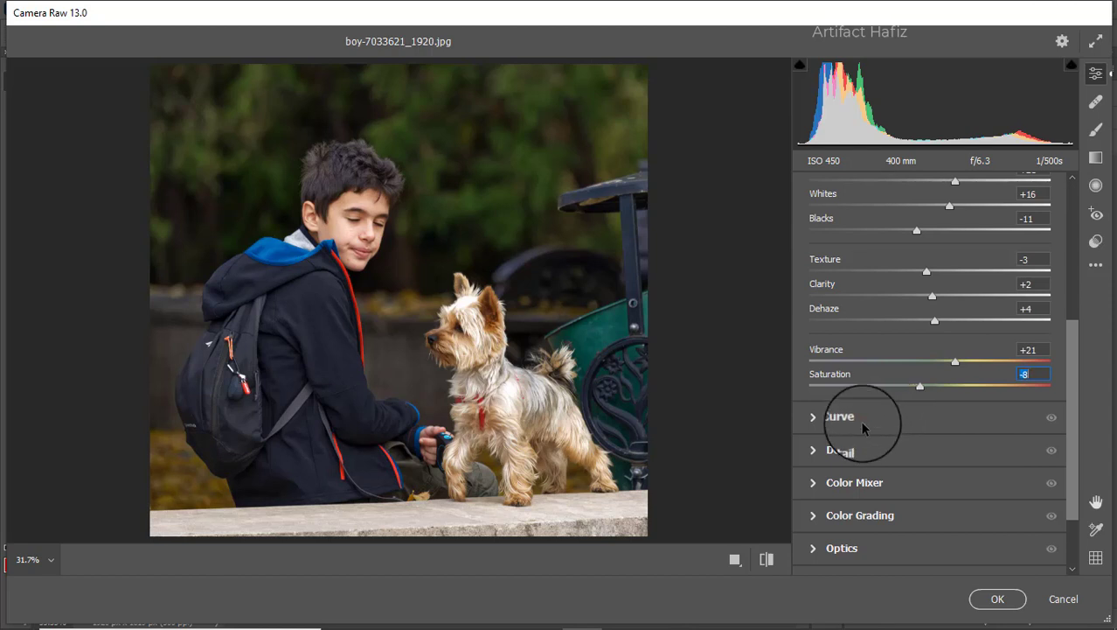
click(861, 420)
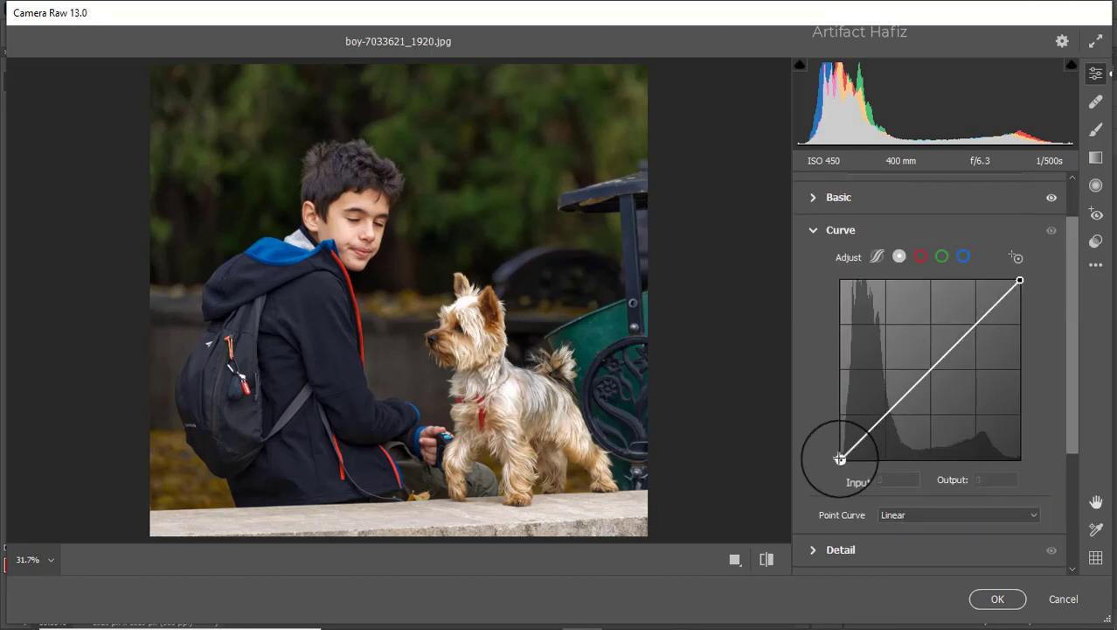
click(884, 418)
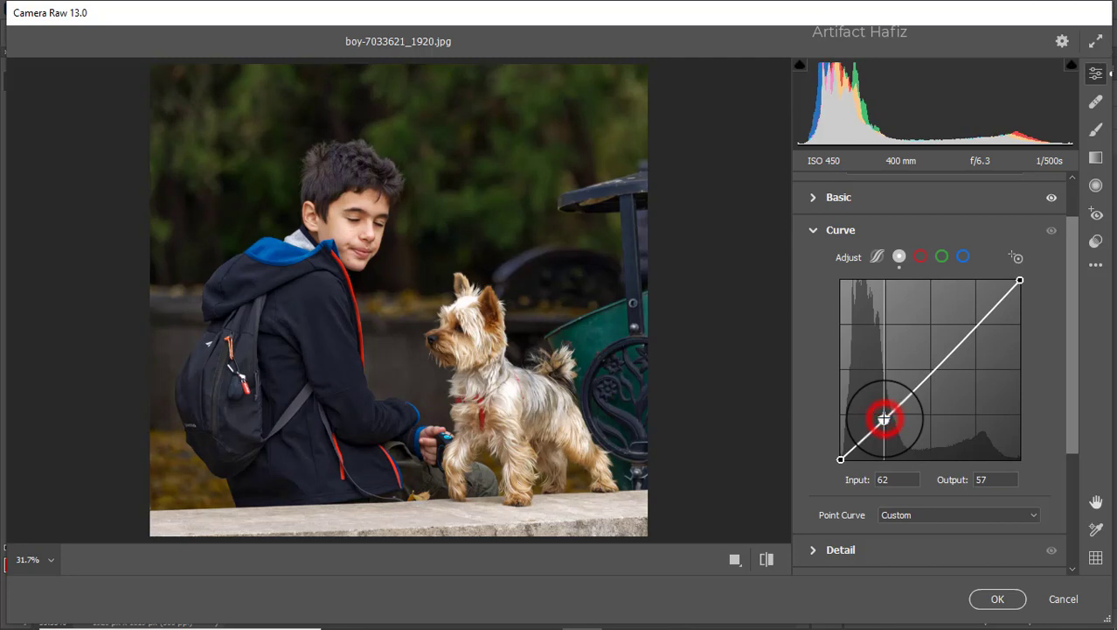
On the blue channel curve, raise the black point to output 6 and add a point at input 65, output 63
click(962, 256)
drag(839, 458, 840, 453)
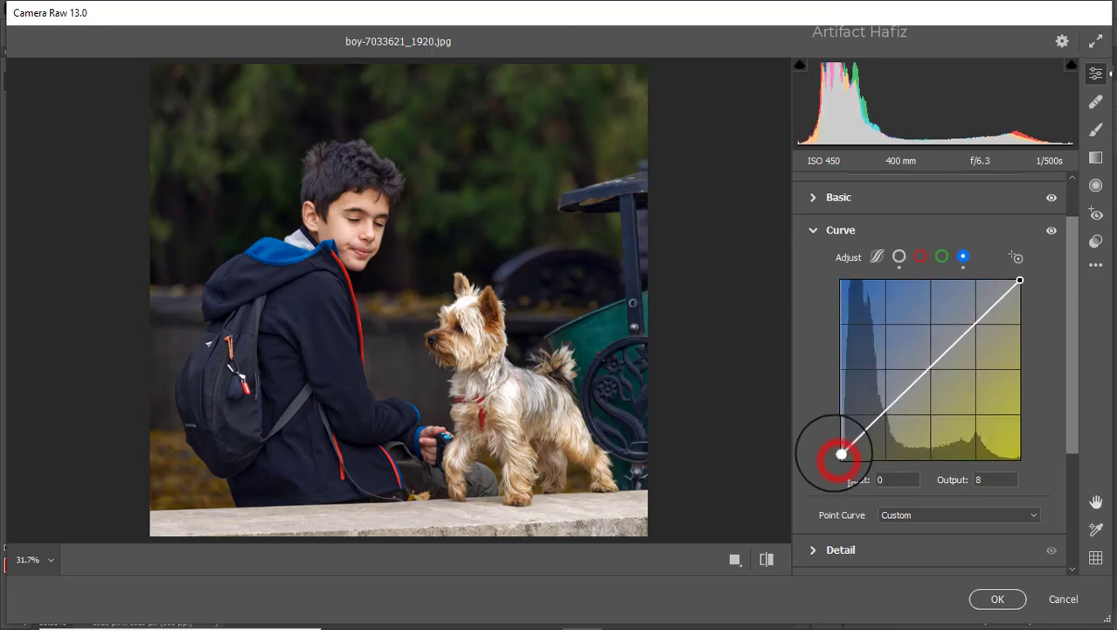
drag(883, 410, 887, 416)
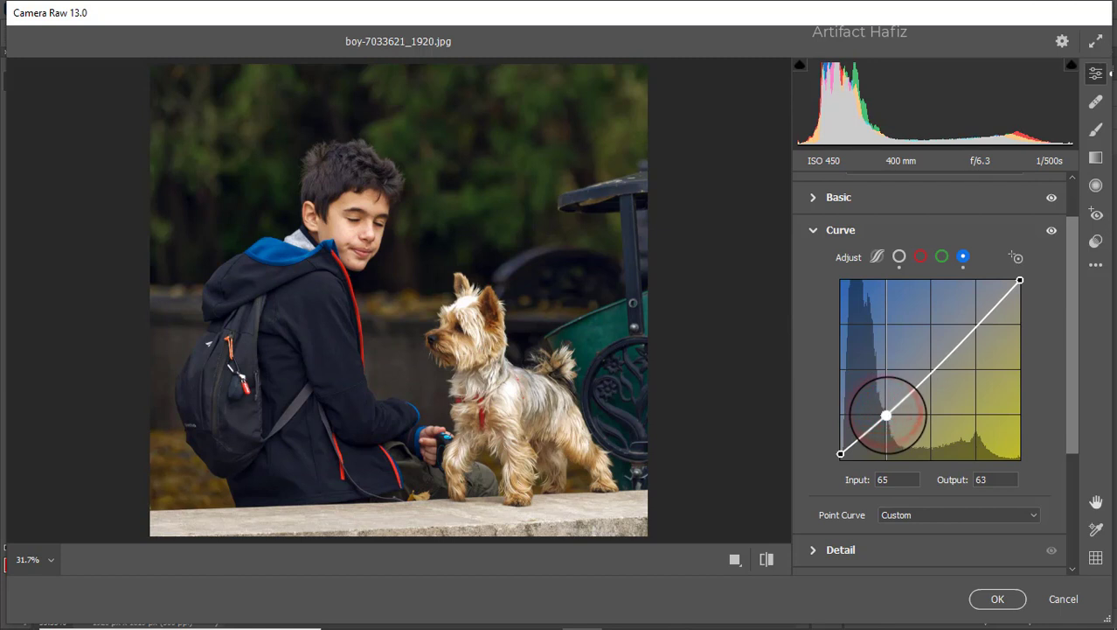
drag(840, 453, 841, 454)
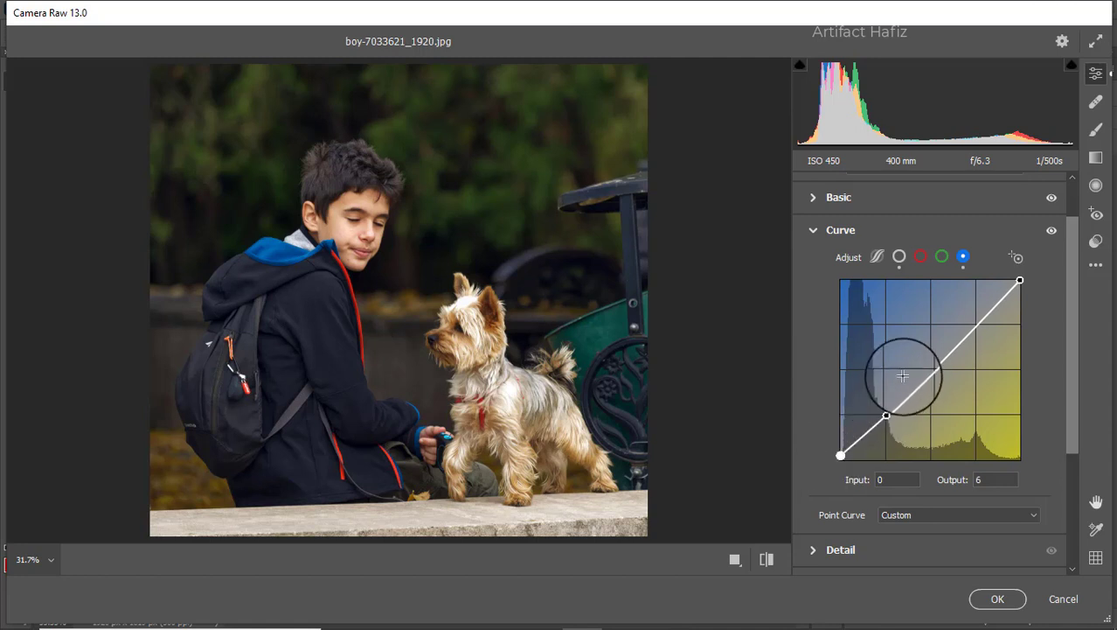
Set the detail adjustments to Sharpening 10, Noise Reduction 5 and Color Noise Reduction 12
scroll(912, 371, down, 5)
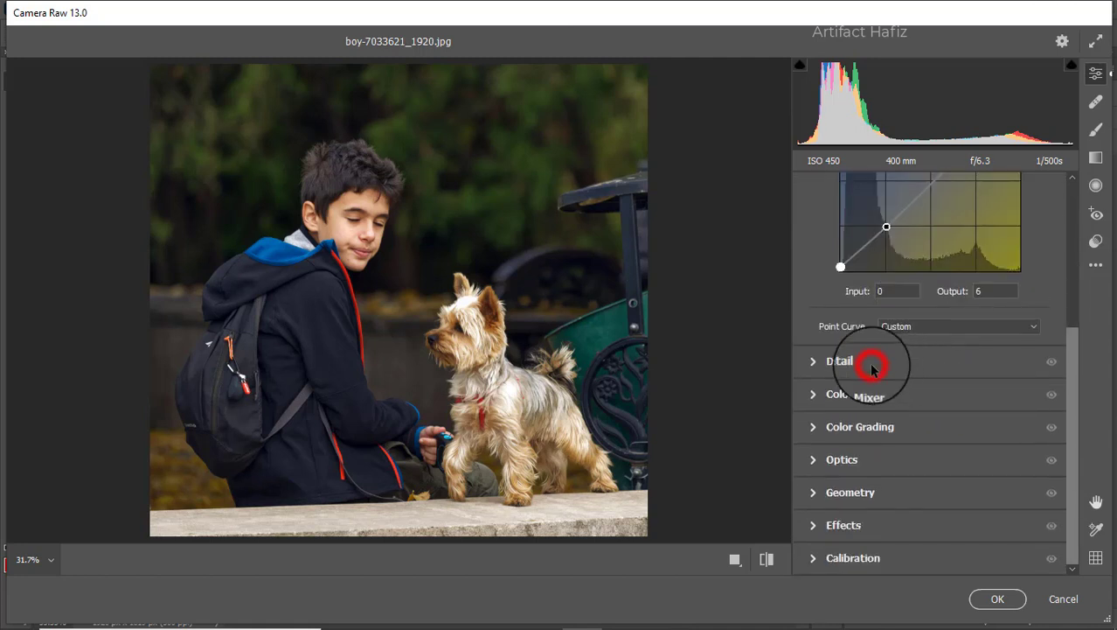
click(872, 368)
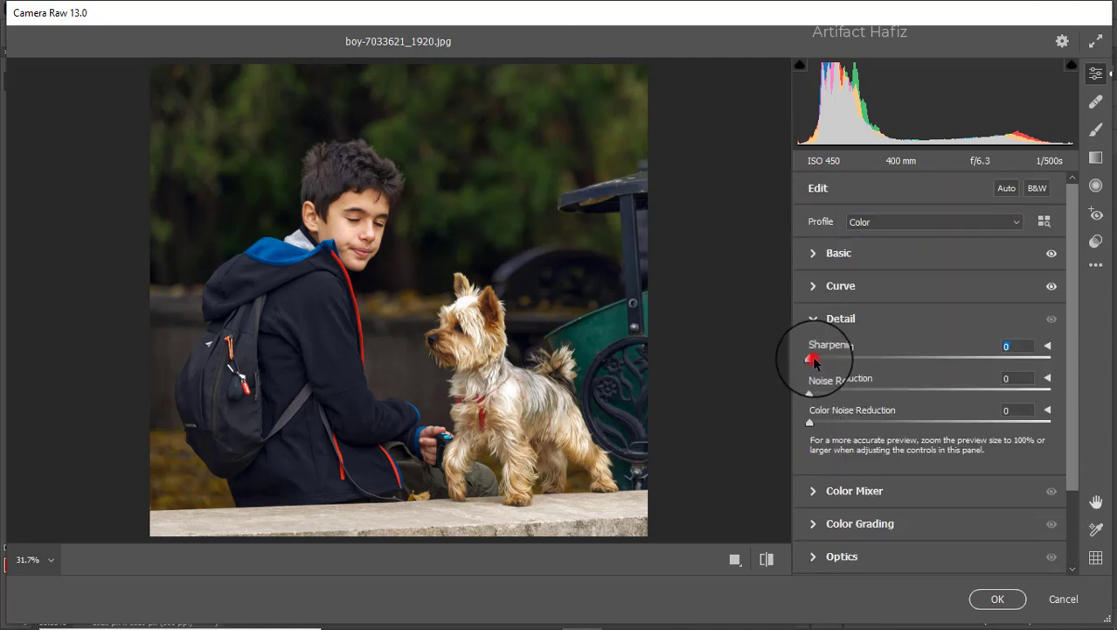
drag(813, 360, 821, 363)
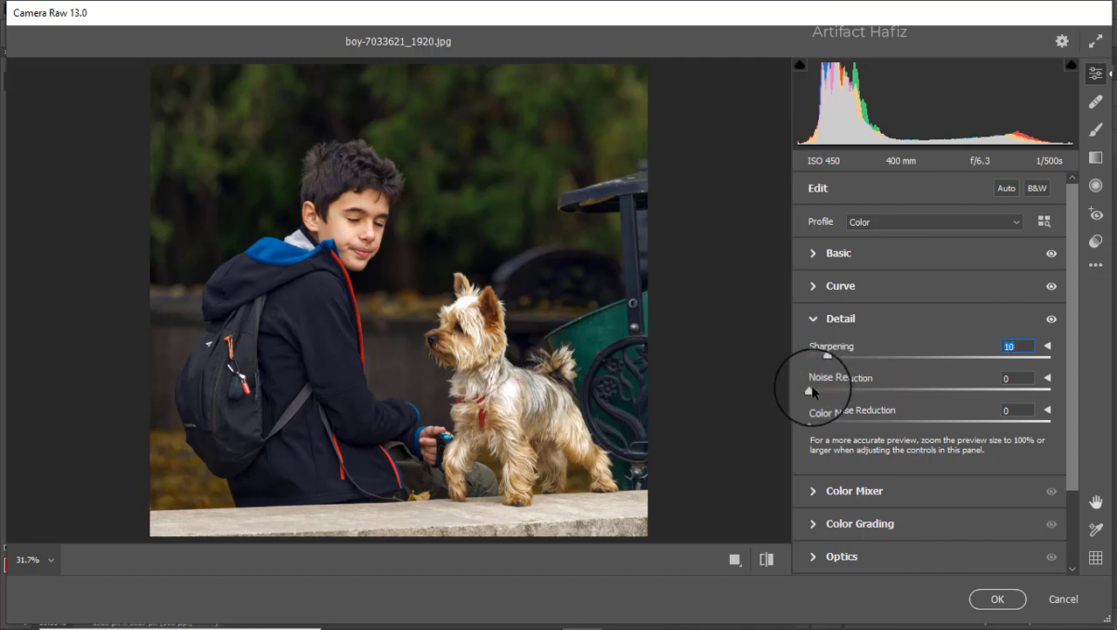
drag(810, 391, 837, 423)
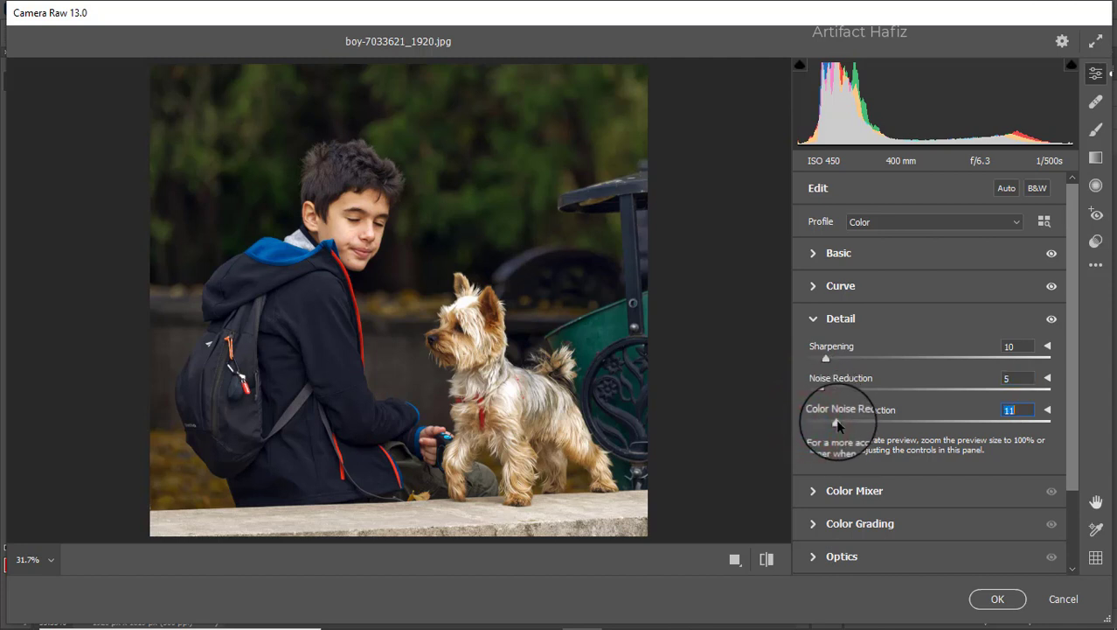
Set the Color Mixer saturation to Reds +32, Oranges +3, Yellows -10, Greens -72, Aquas +12 and Blues -63
click(832, 491)
click(879, 298)
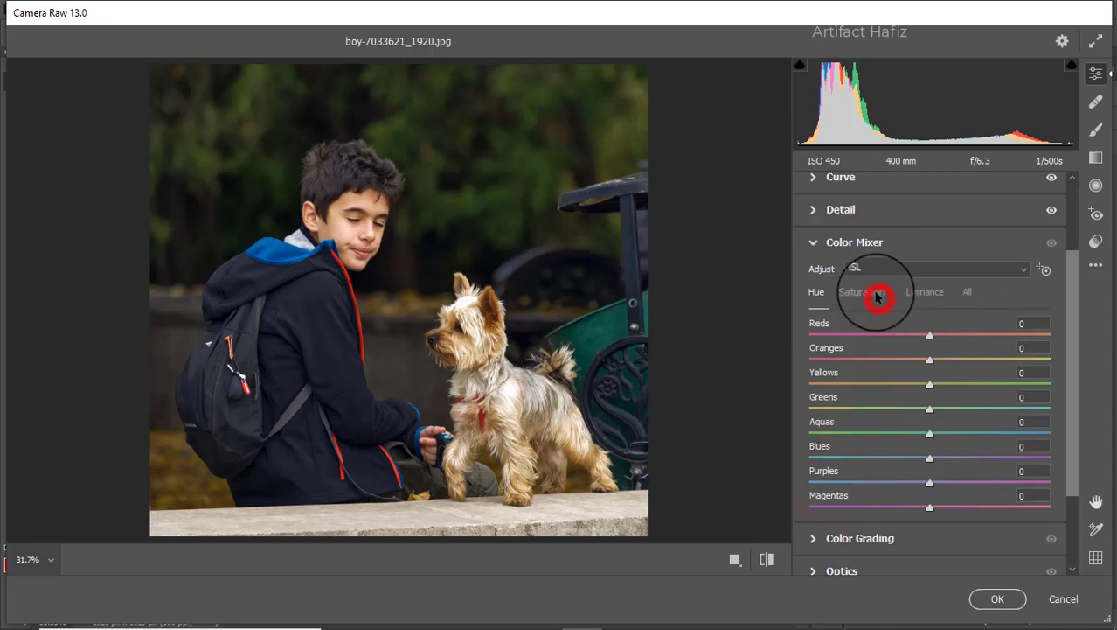
drag(932, 334, 969, 342)
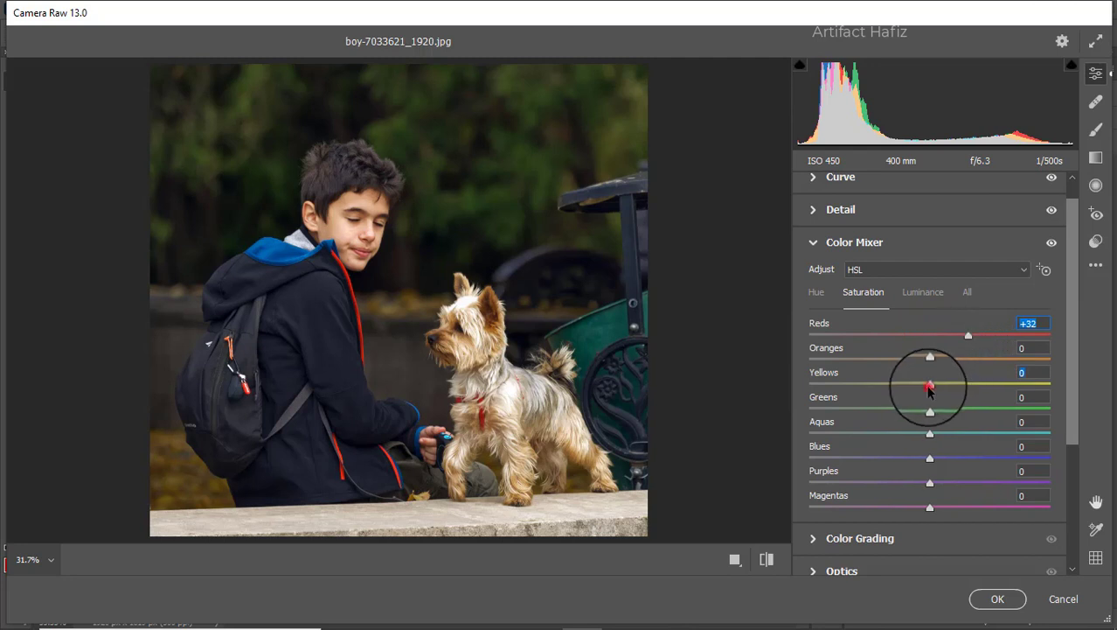
drag(929, 388, 875, 384)
drag(931, 358, 843, 406)
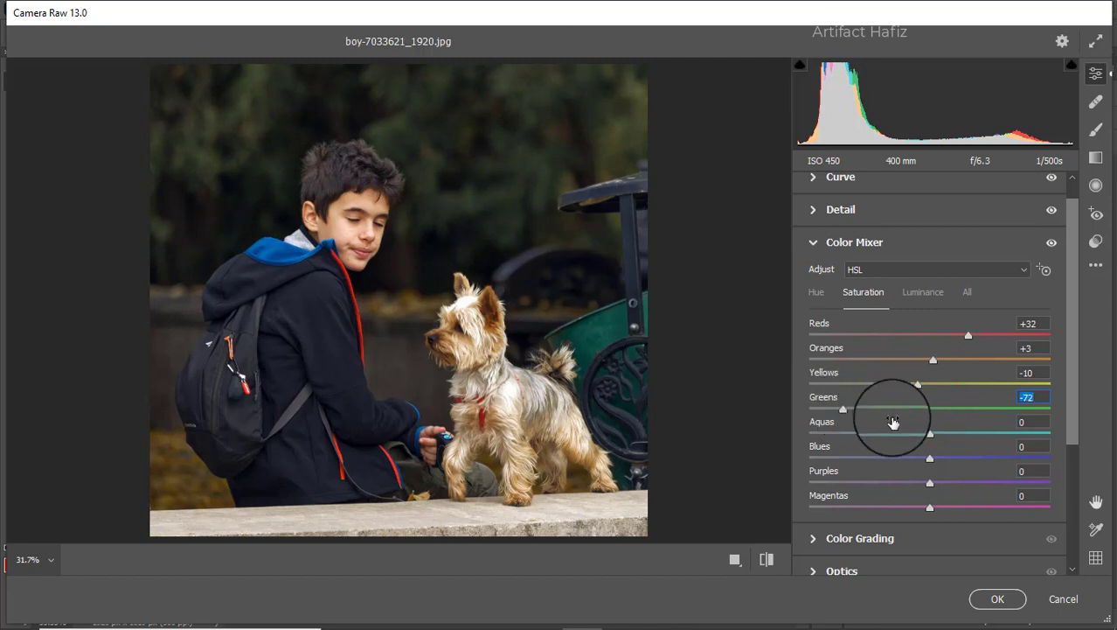
click(923, 433)
drag(940, 433, 901, 458)
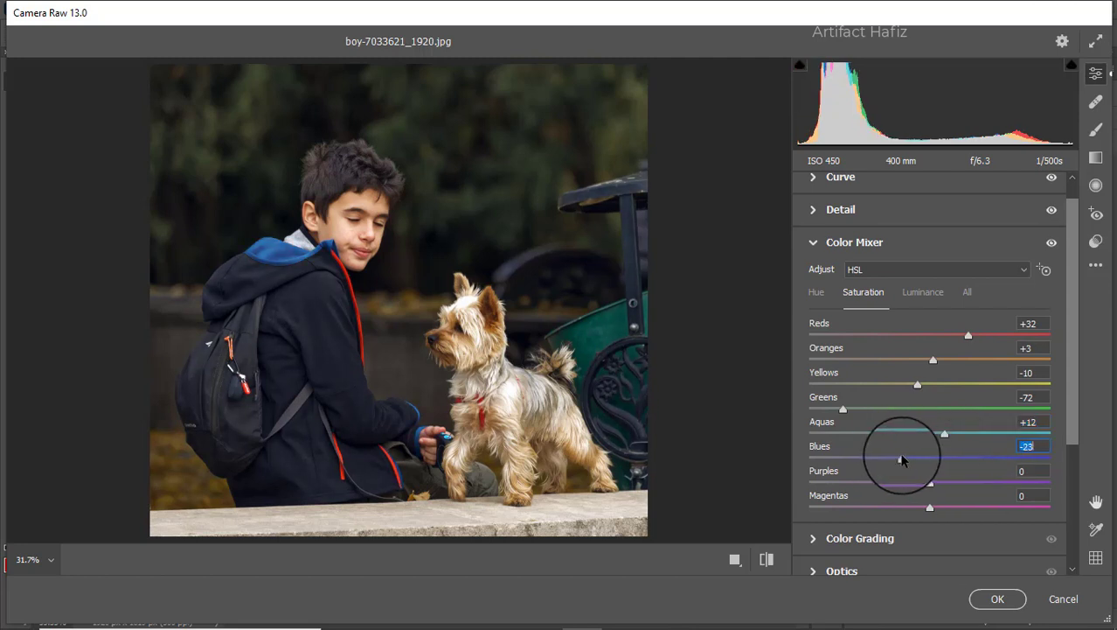
drag(799, 460, 854, 461)
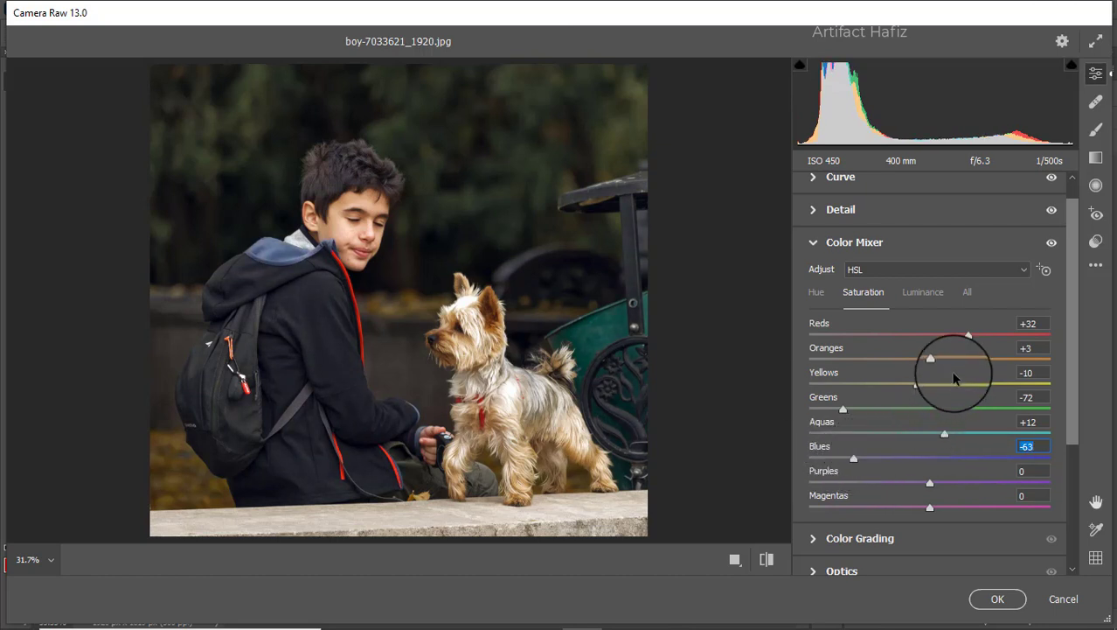
Set the Color Mixer luminance to Blues -10, Yellows +3 and Greens +100
click(921, 295)
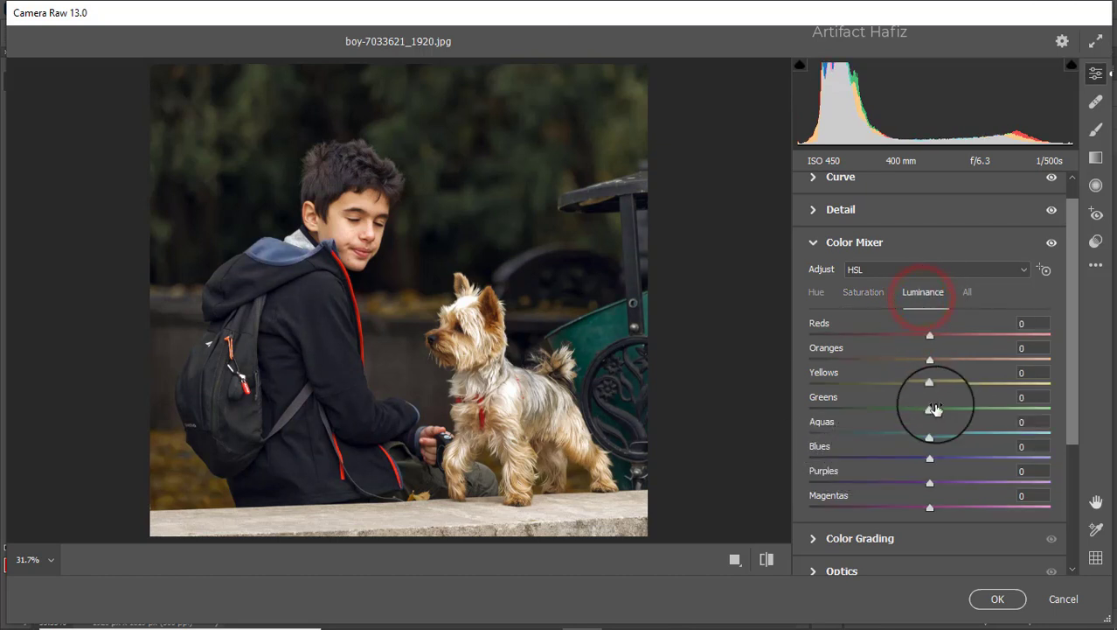
mouse_move(933, 455)
mouse_down()
mouse_move(911, 456)
mouse_move(922, 458)
mouse_up()
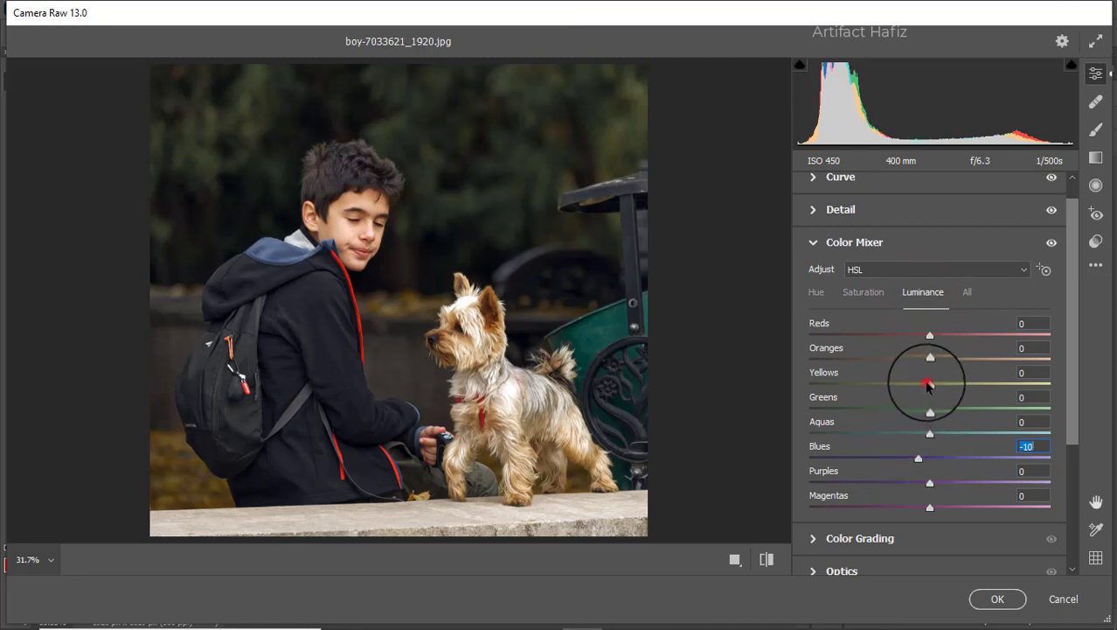
drag(929, 384, 1104, 409)
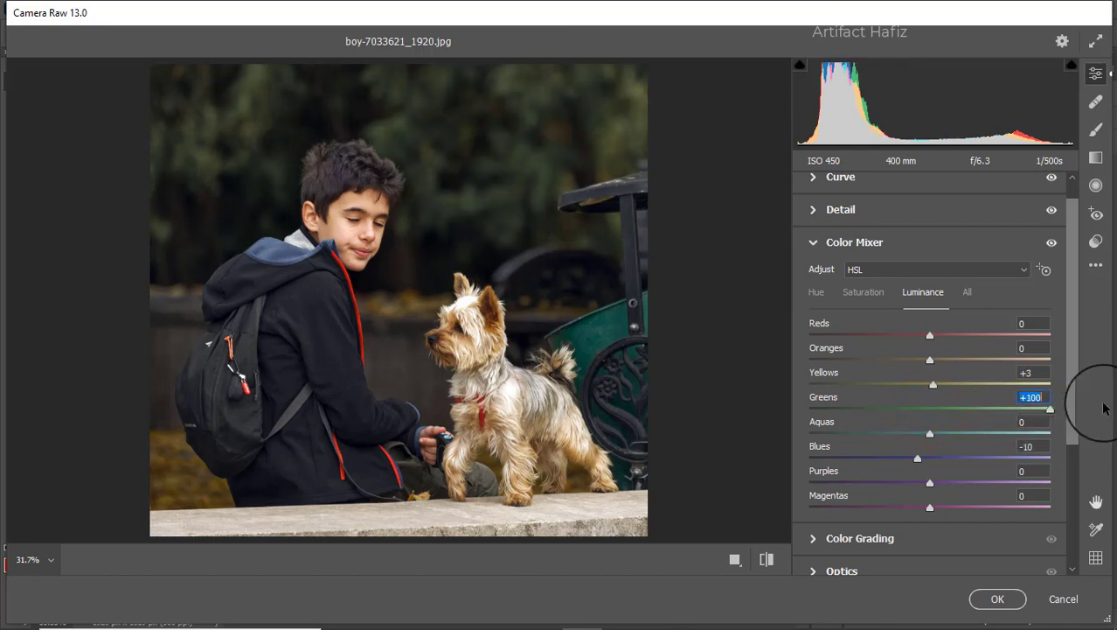
Set the Color Mixer hue to Blues -86, Aquas -22 and Greens +17
click(816, 291)
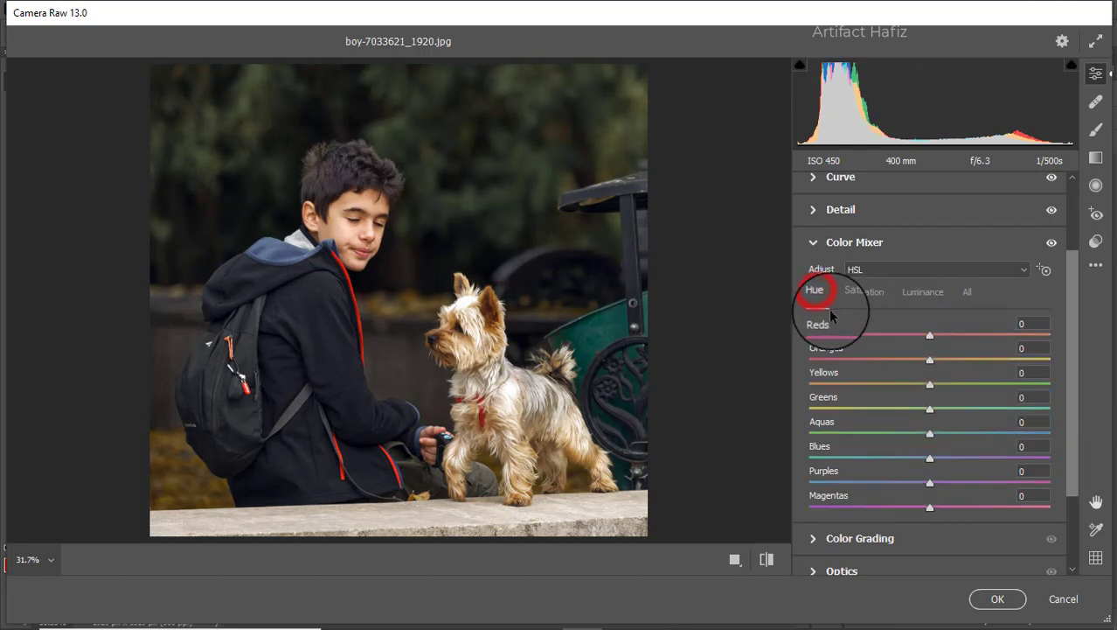
drag(931, 460, 826, 457)
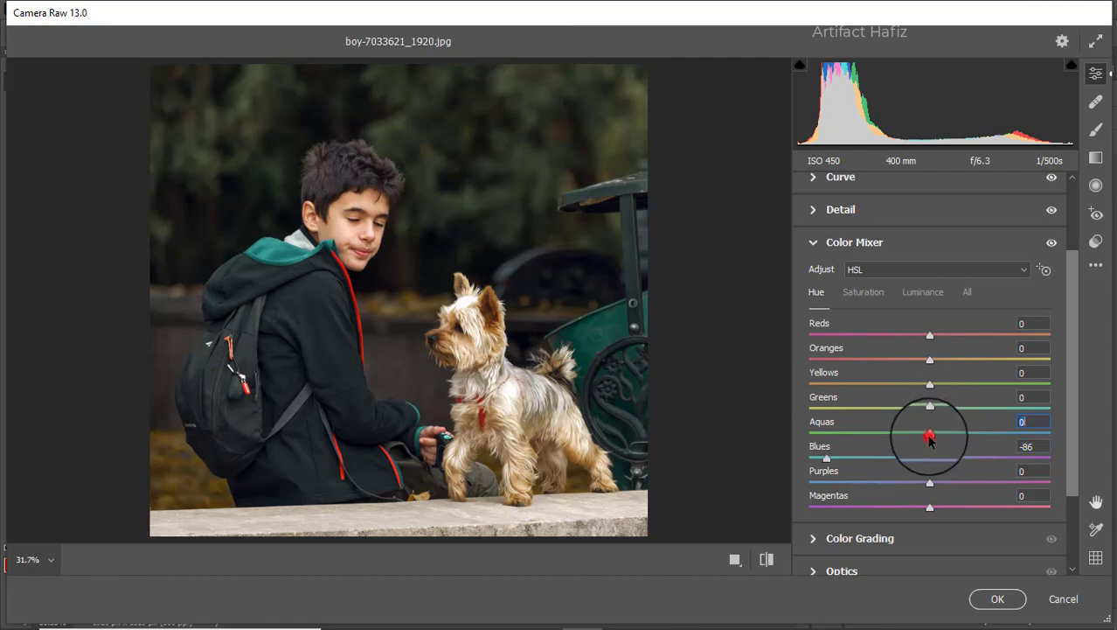
drag(930, 434, 882, 442)
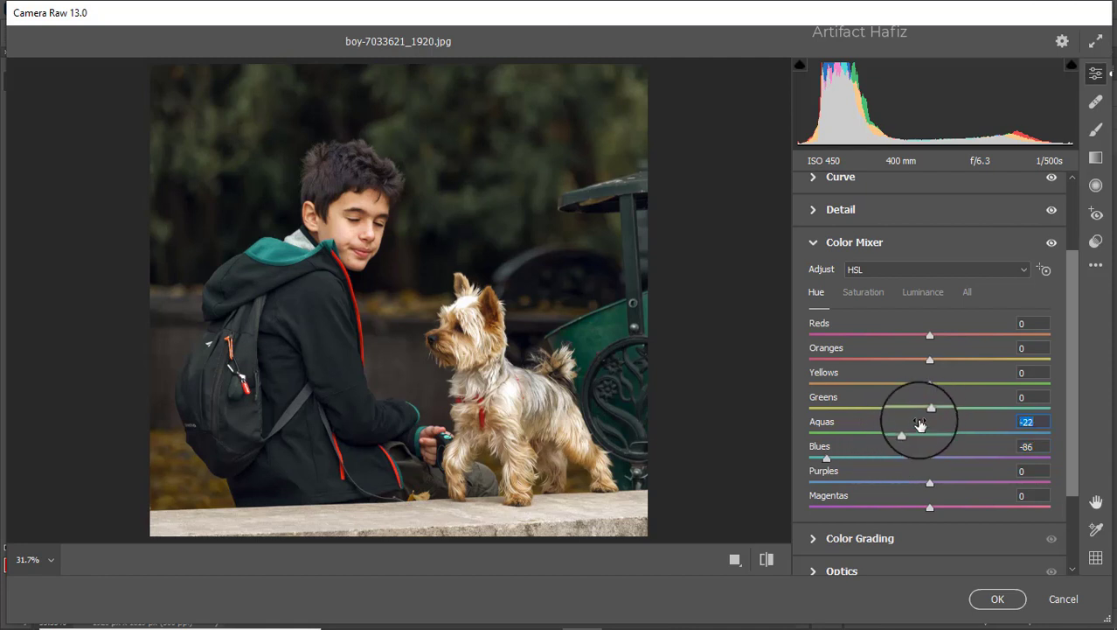
mouse_move(929, 408)
mouse_down()
mouse_move(849, 409)
mouse_move(1004, 411)
mouse_move(944, 414)
mouse_up()
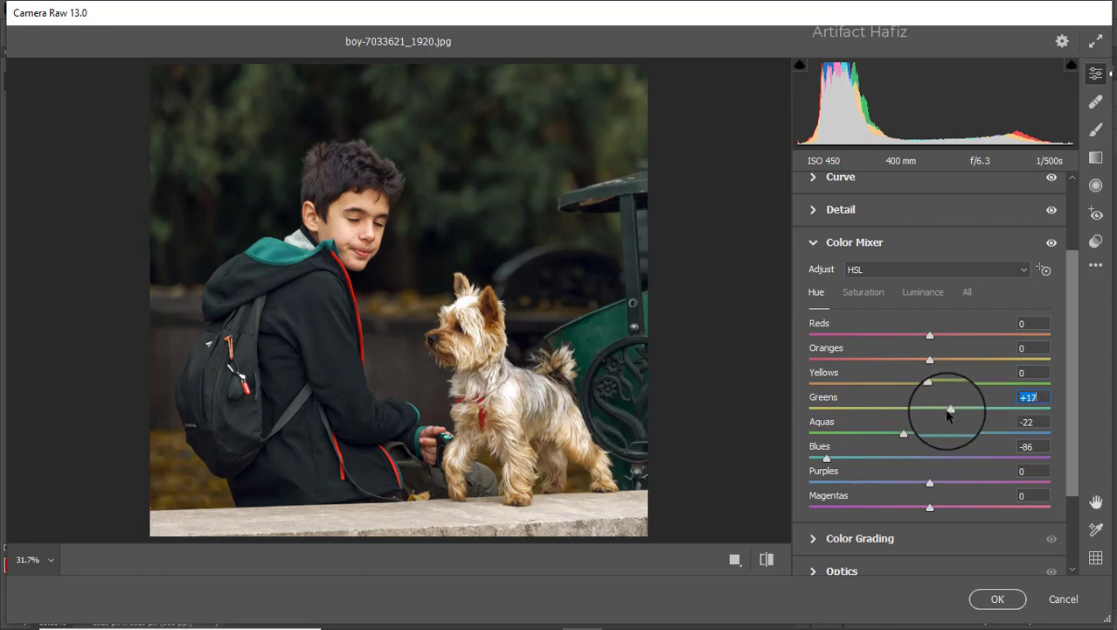
Color grade the shadows toward cyan-blue, the highlights with hue 349 and saturation 9, and the midtones with hue 70 and saturation 13
scroll(943, 404, down, 3)
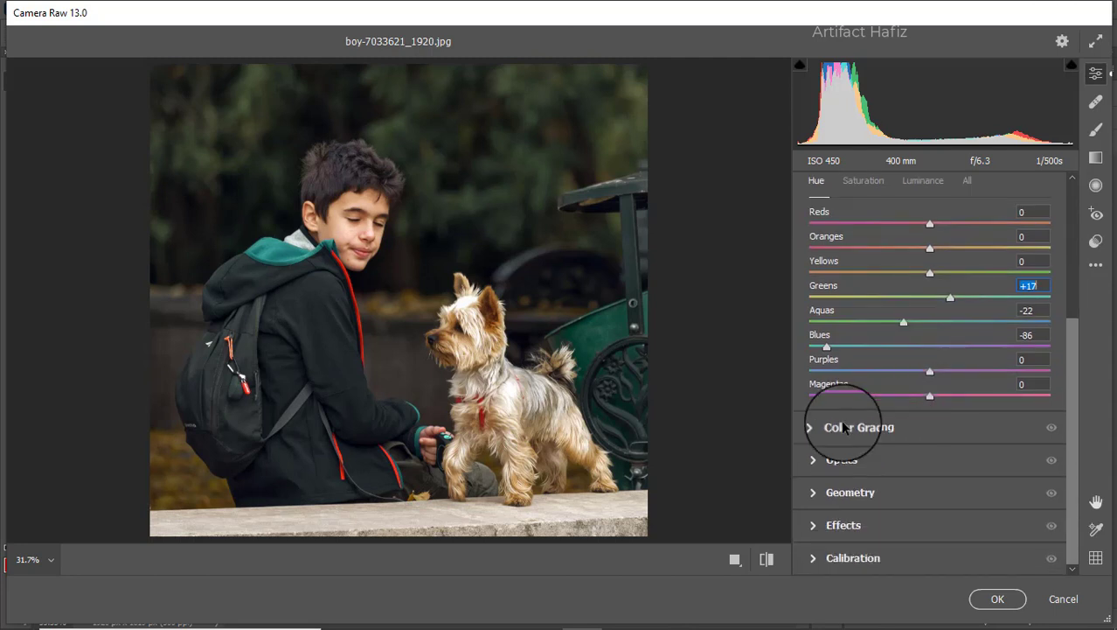
click(843, 427)
drag(878, 436, 838, 443)
drag(981, 435, 1061, 455)
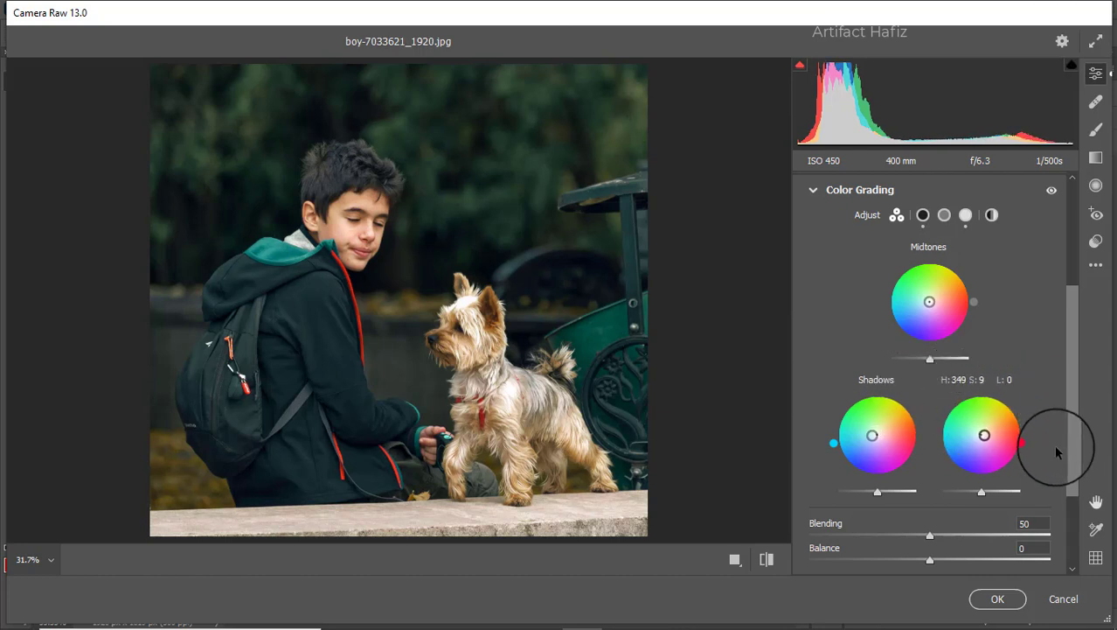
drag(929, 302, 945, 269)
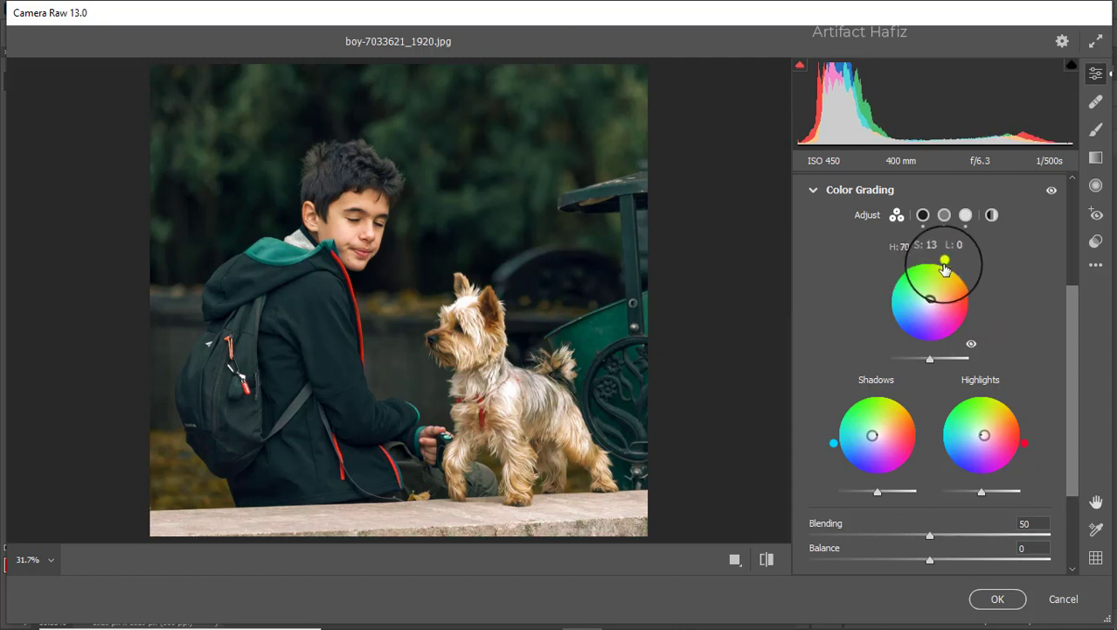
Set the calibration saturation to +39 for the green primary, -17 for the red primary and -16 for the blue primary
scroll(883, 315, down, 3)
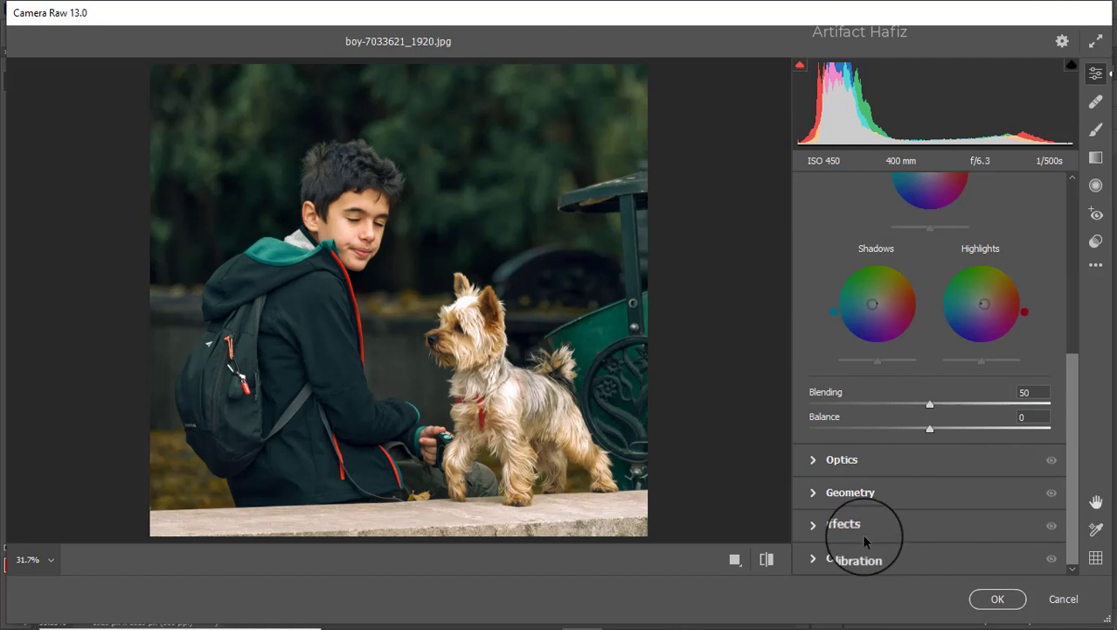
click(862, 560)
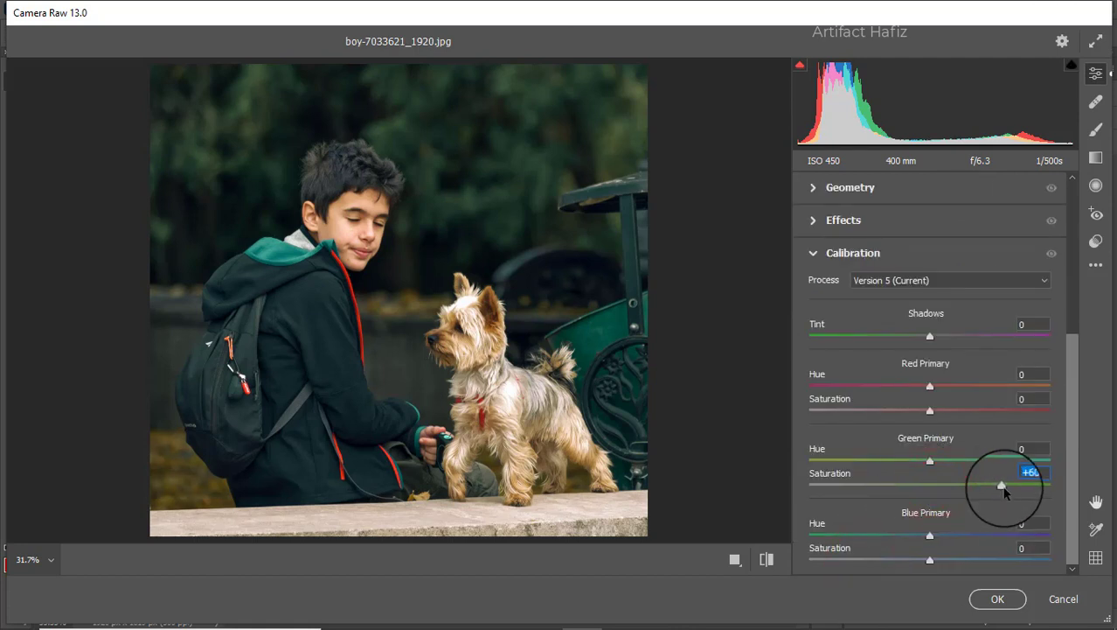
drag(1030, 488, 976, 490)
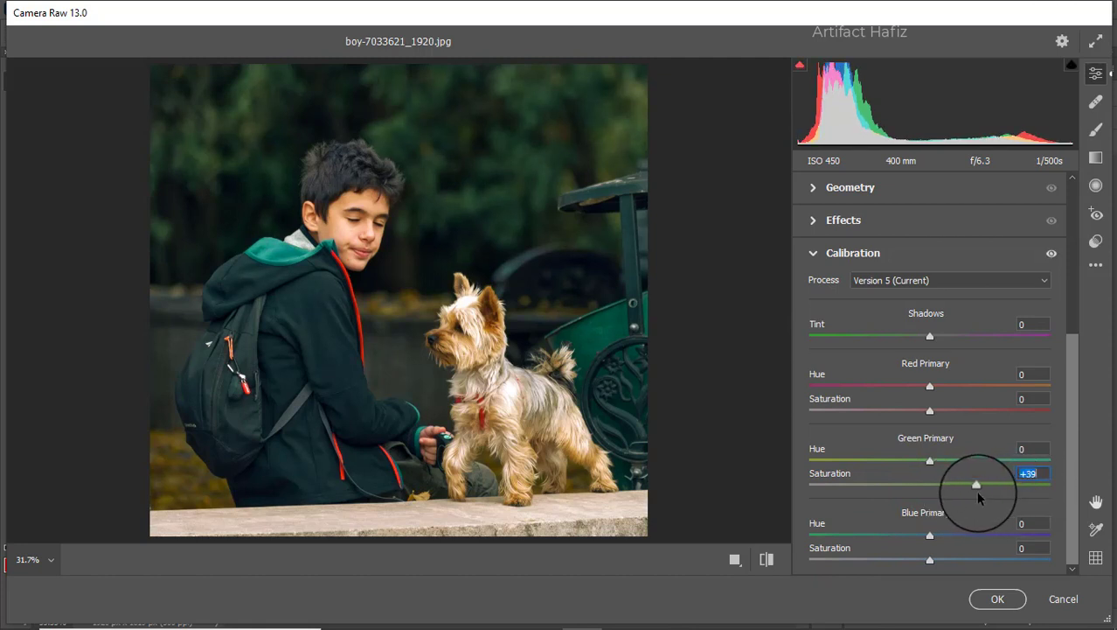
drag(929, 409, 910, 413)
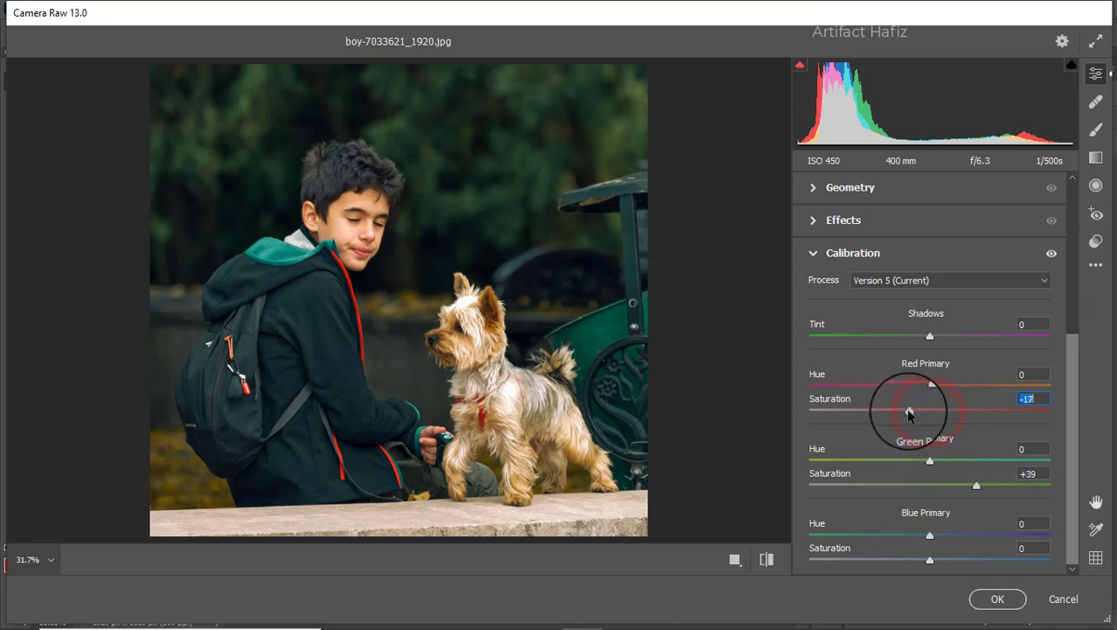
drag(928, 563, 911, 564)
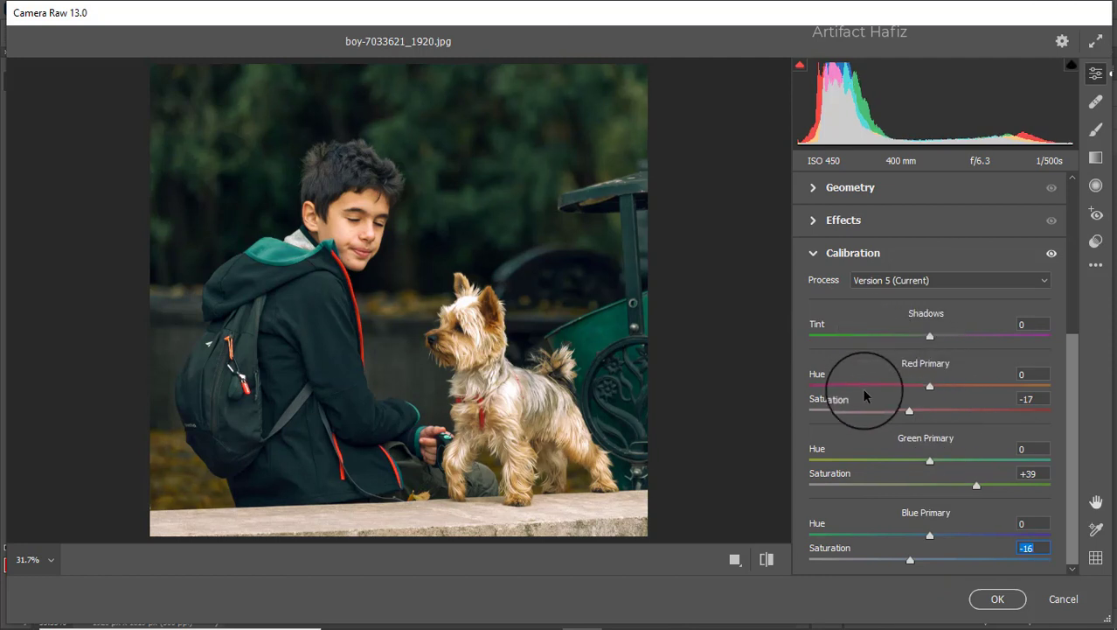
Add a graduated filter rising over the stone ledge below the boy and dog, with Exposure -1.80
click(1096, 157)
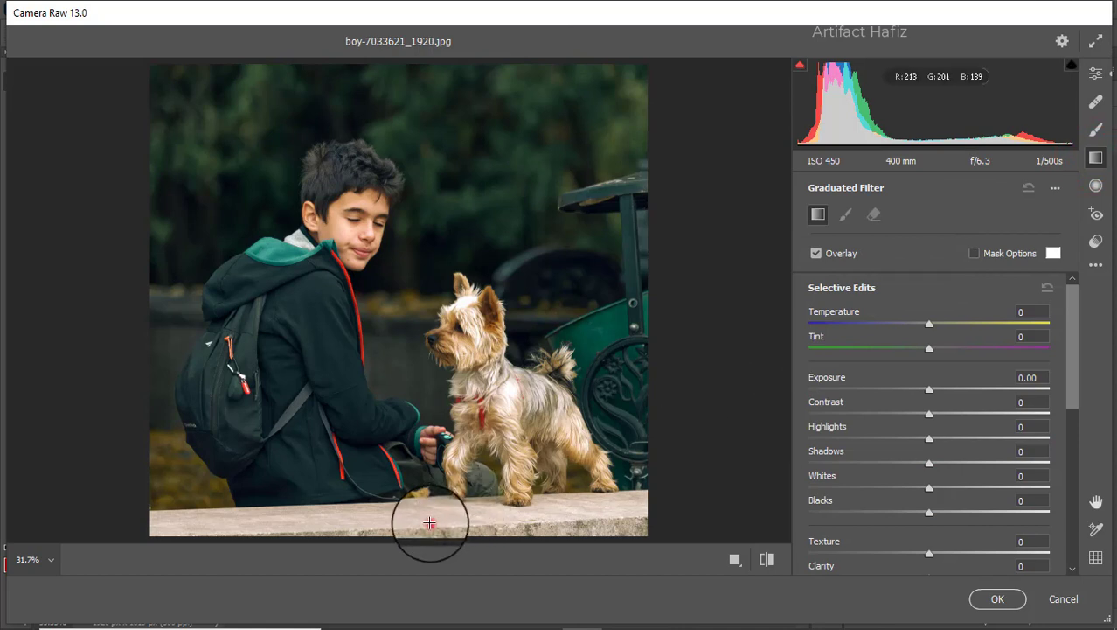
drag(430, 526, 429, 492)
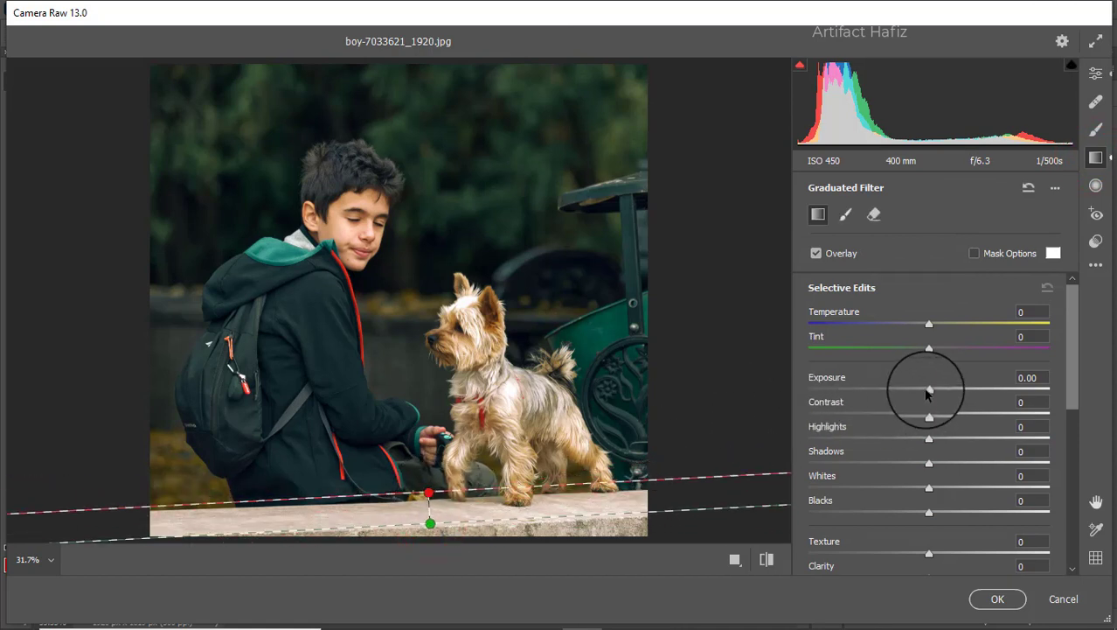
drag(929, 391, 874, 394)
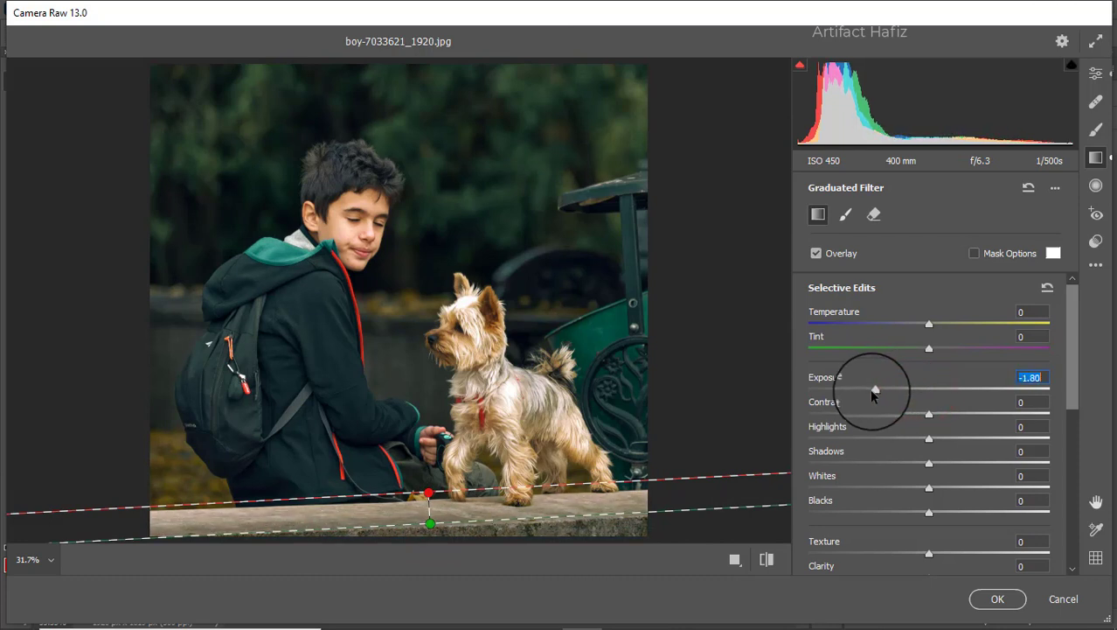
Return to the global edits, compare before and after side by side, and apply the Camera Raw filter
click(1095, 73)
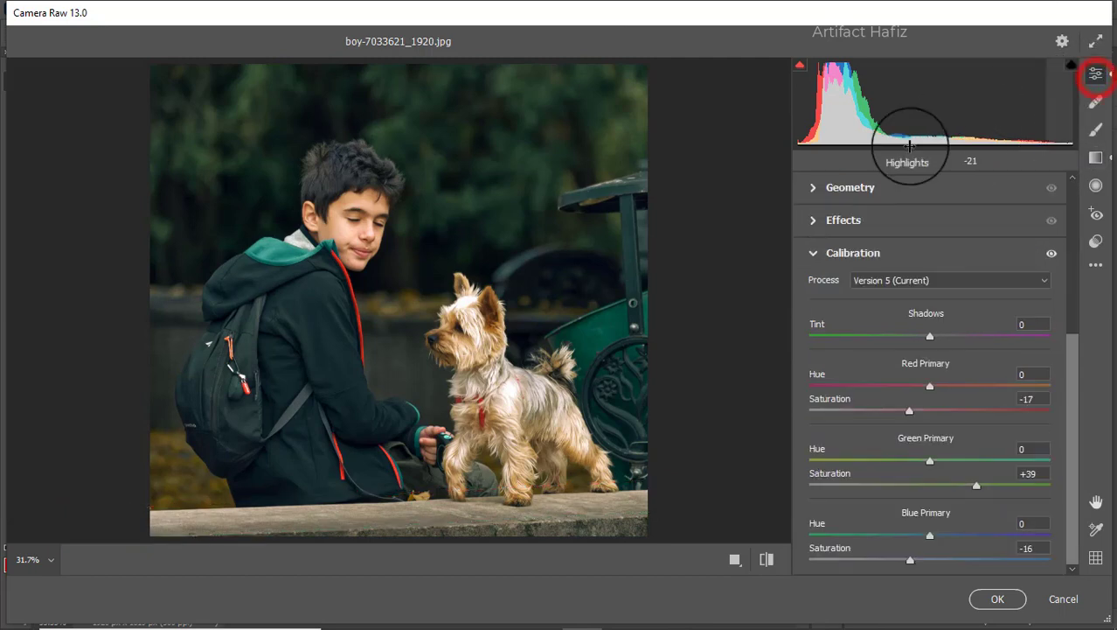
click(733, 556)
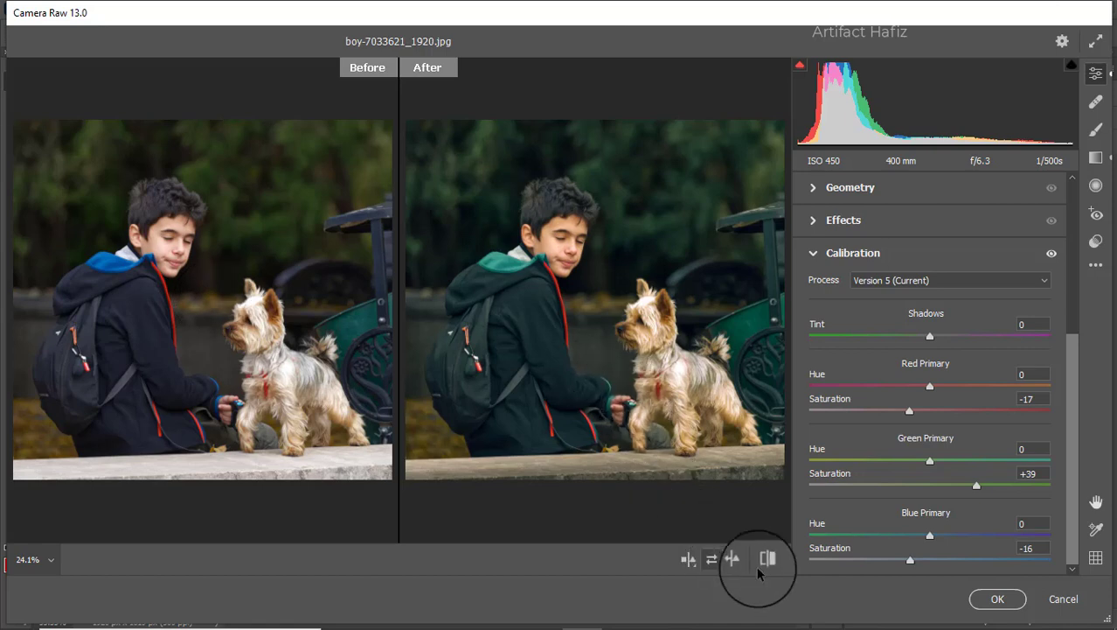
click(997, 599)
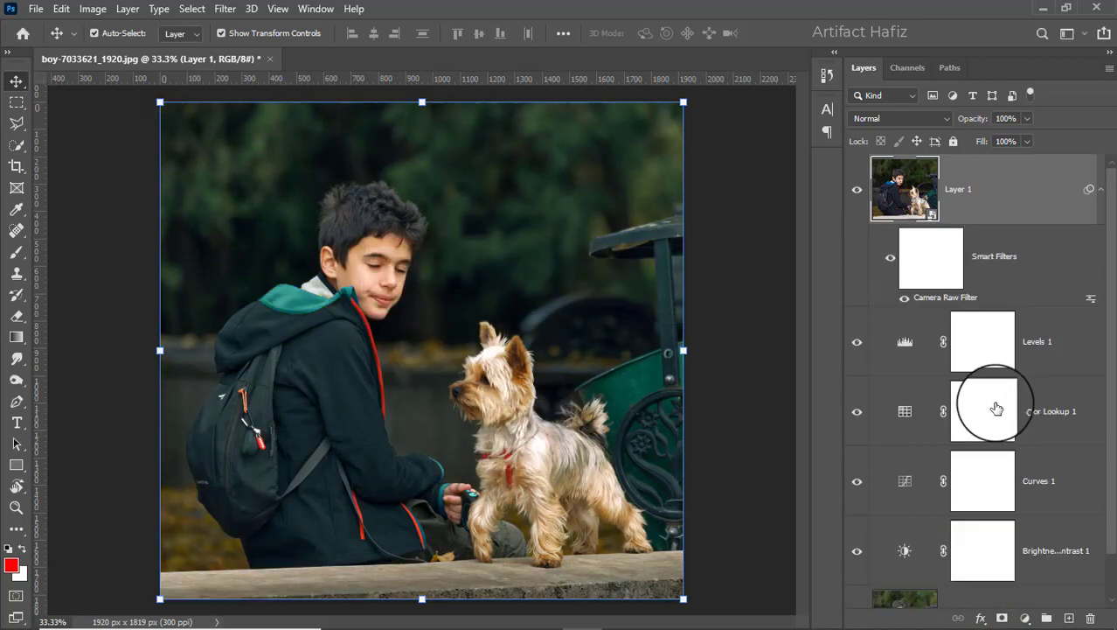
Compare the graded photo with the original by repeatedly hiding and showing every layer above the Background
scroll(901, 415, down, 1)
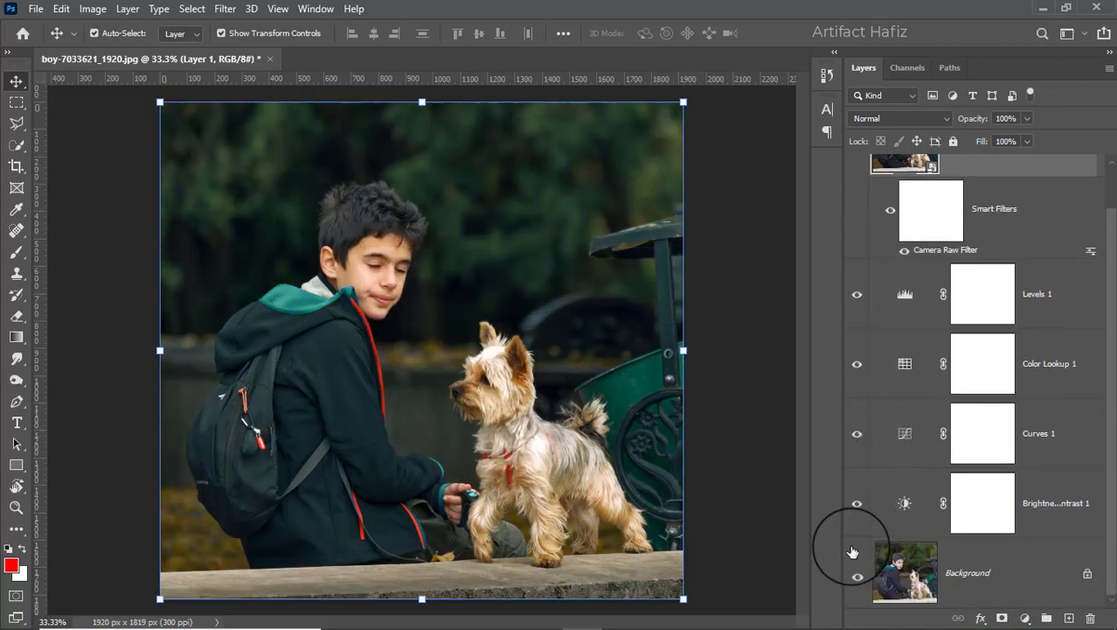
alt+click(857, 575)
alt+click(857, 575)
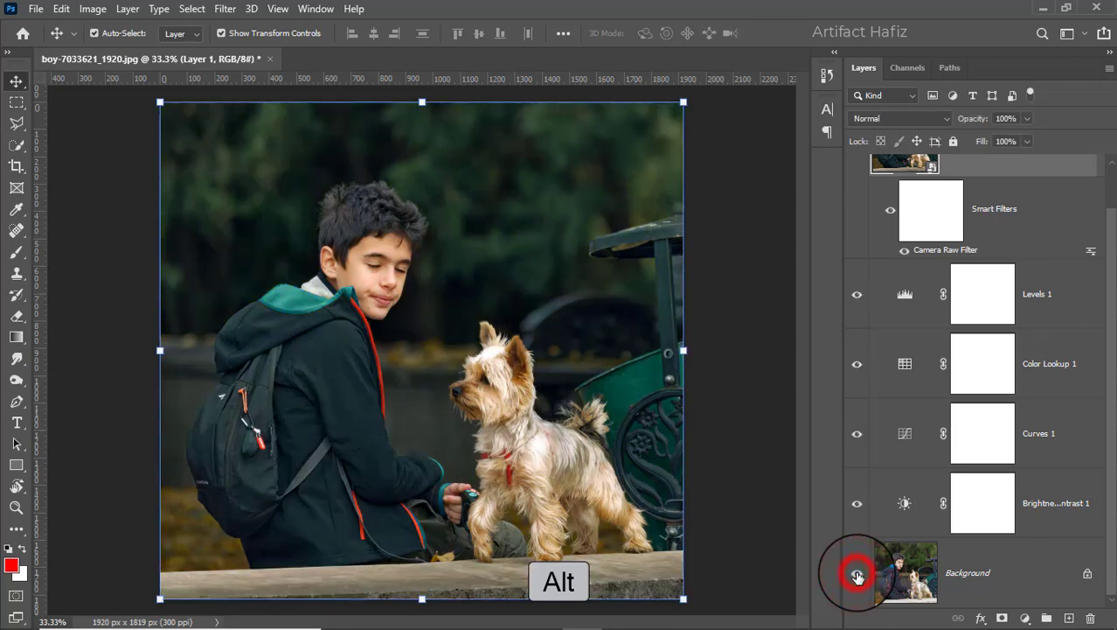
alt+click(856, 575)
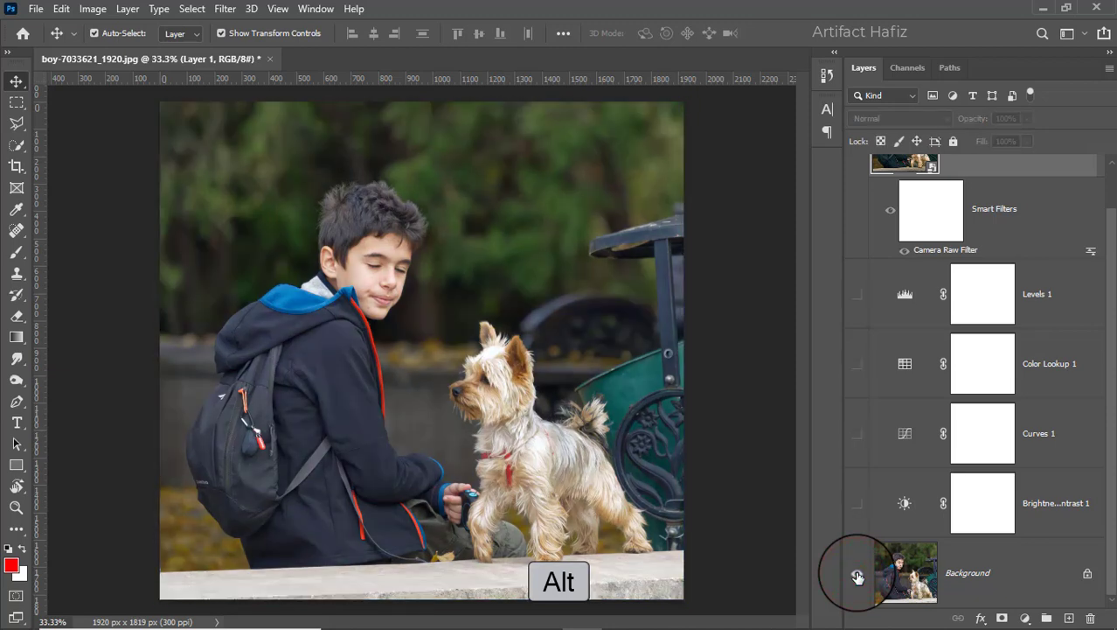
alt+click(856, 575)
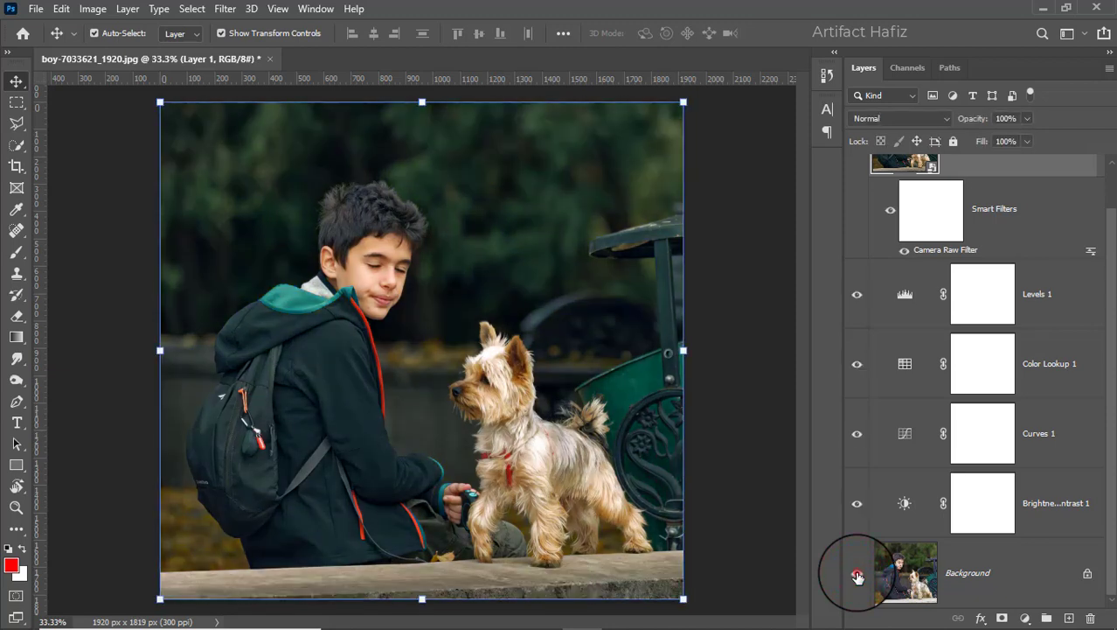
alt+click(857, 576)
alt+click(857, 575)
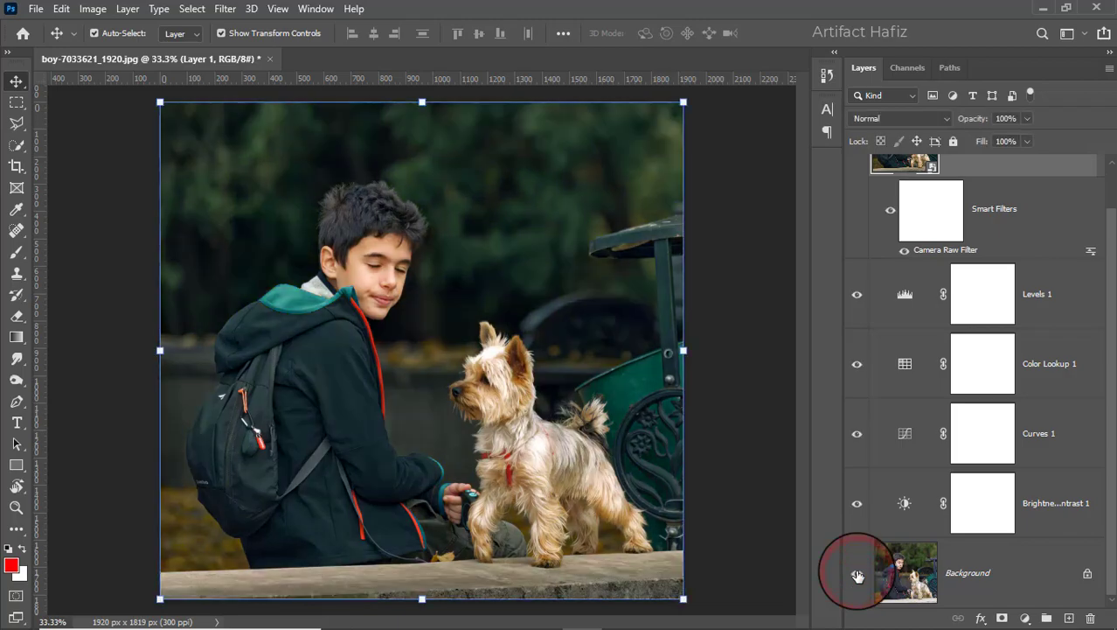